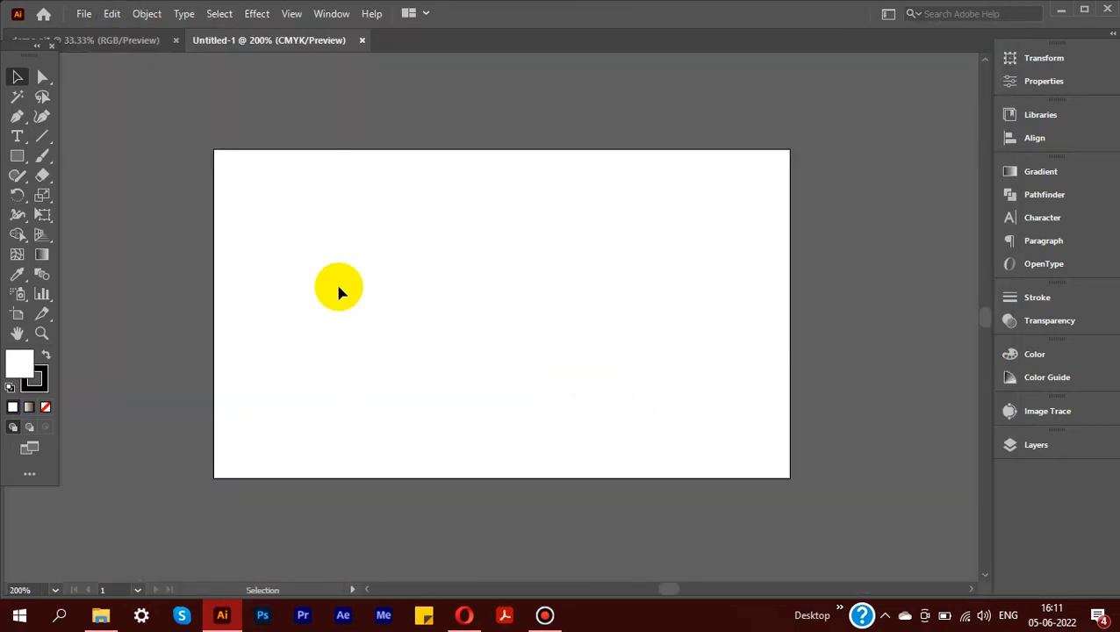
- Draw a rectangle 3.5 in wide and 2 in high
click(16, 155)
click(474, 297)
text(3.5)
key(Tab)
text(2)
key(Return)
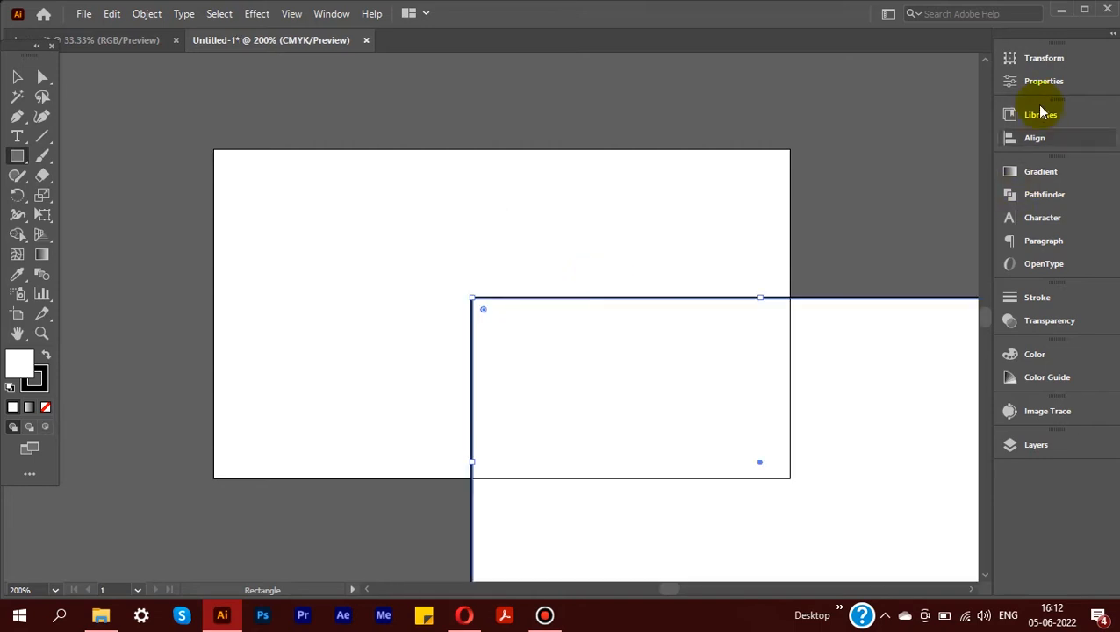
- Fill the rectangle with black and remove its stroke
click(1027, 81)
click(802, 230)
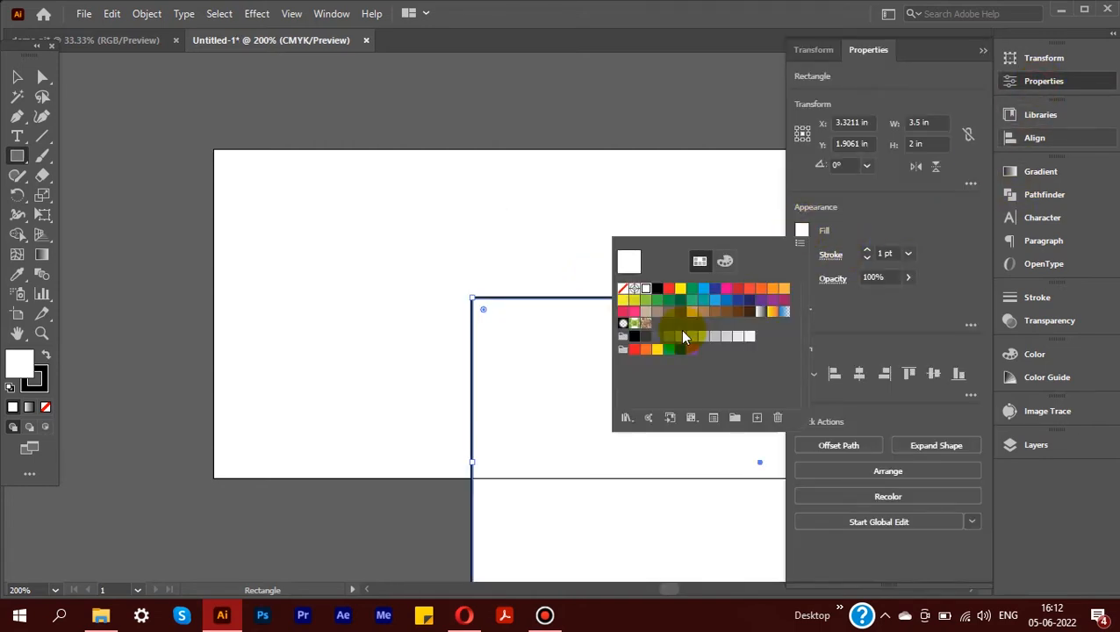
click(653, 288)
click(866, 257)
click(867, 258)
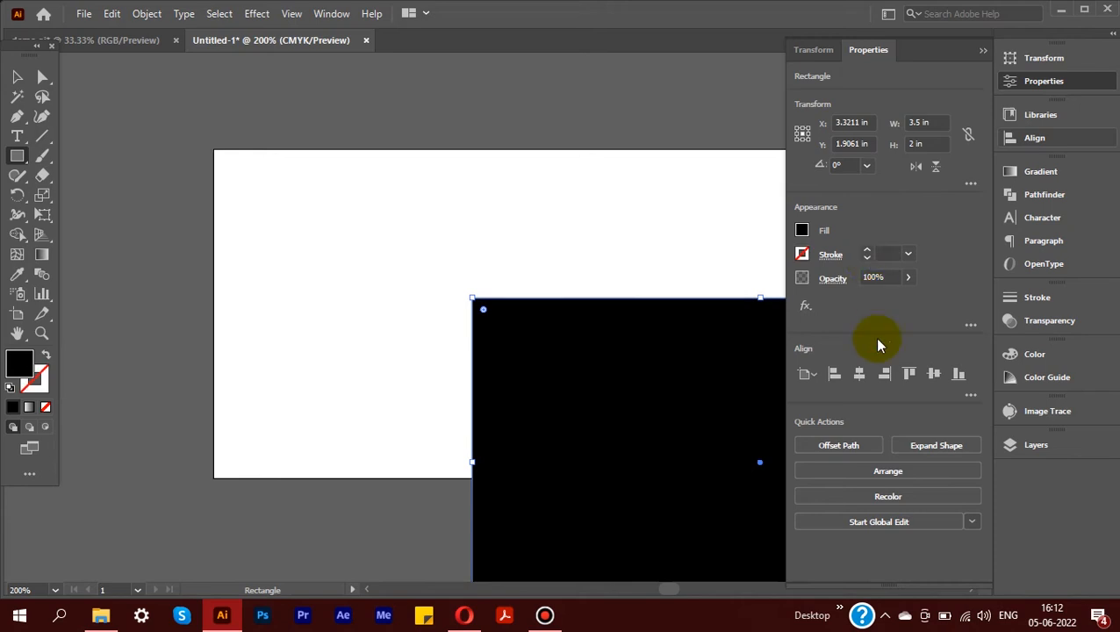
- Centre the black rectangle on the artboard horizontally and vertically
click(858, 376)
click(933, 375)
click(1036, 80)
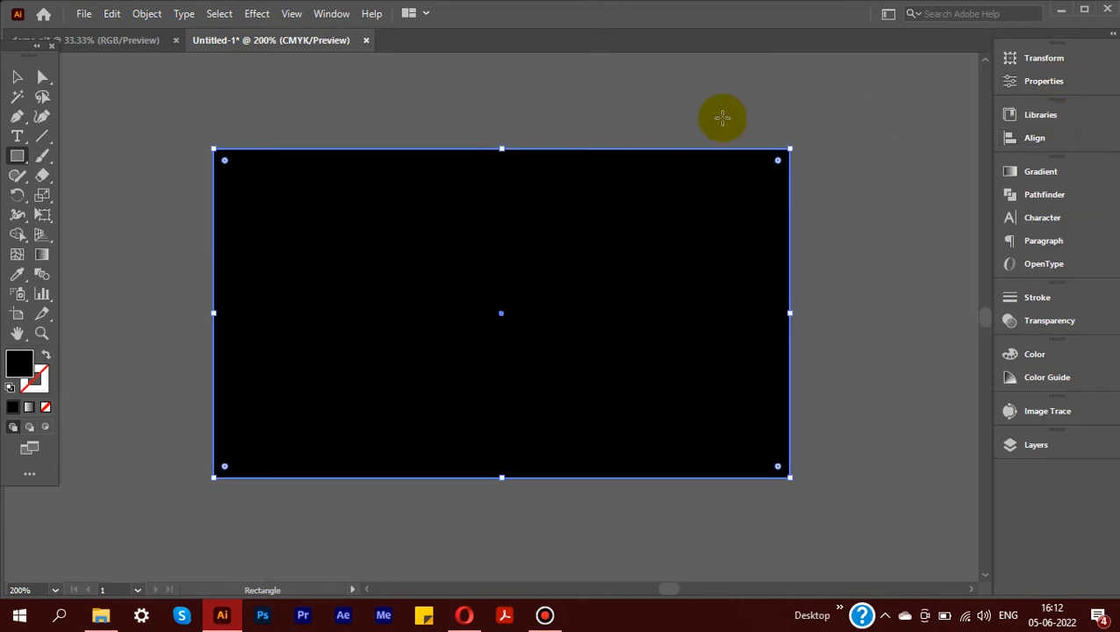
click(18, 77)
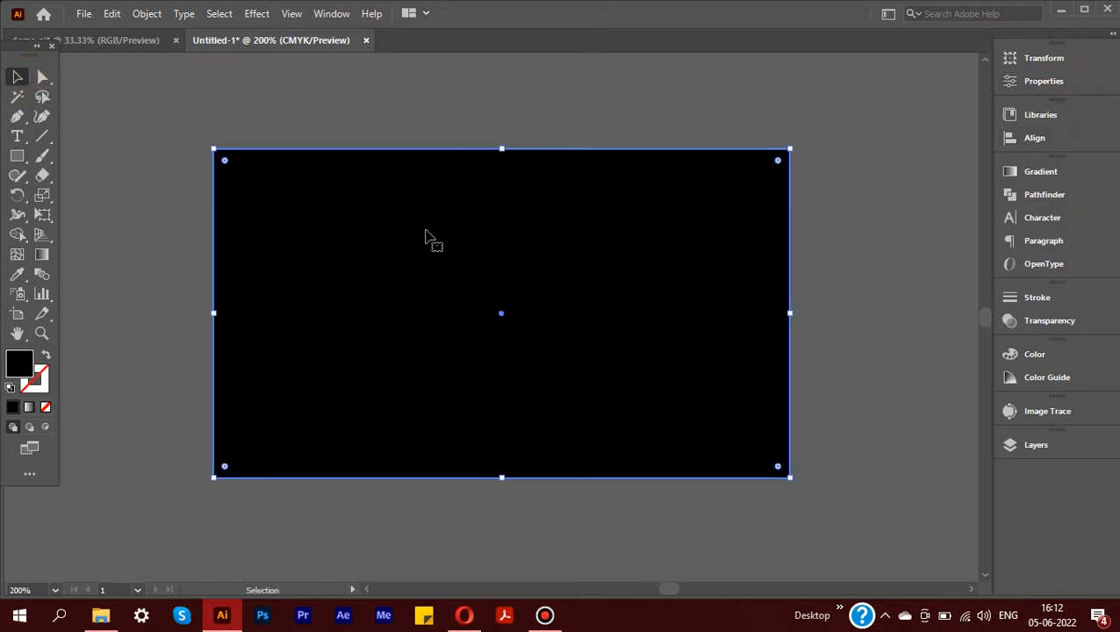
- Copy the black rectangle and paste the duplicate directly in front of the original
click(115, 17)
click(142, 95)
click(117, 15)
click(149, 129)
drag(573, 207, 549, 267)
key(ctrl+z)
- Try several blue, pink and red swatches as the fill of the front rectangle, then return to black
click(1041, 86)
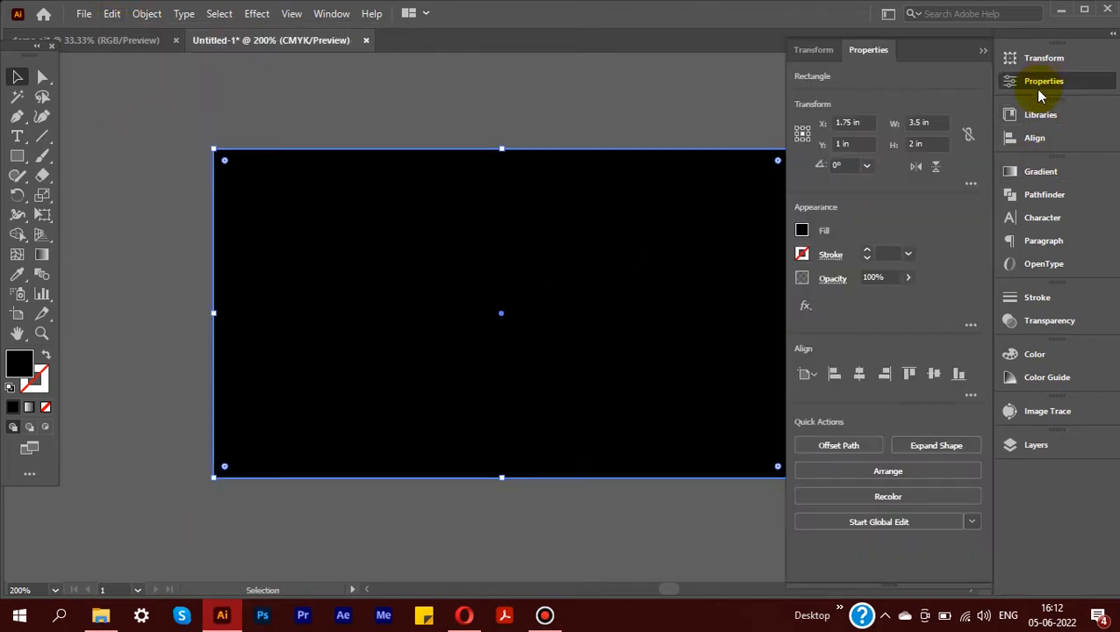
click(802, 231)
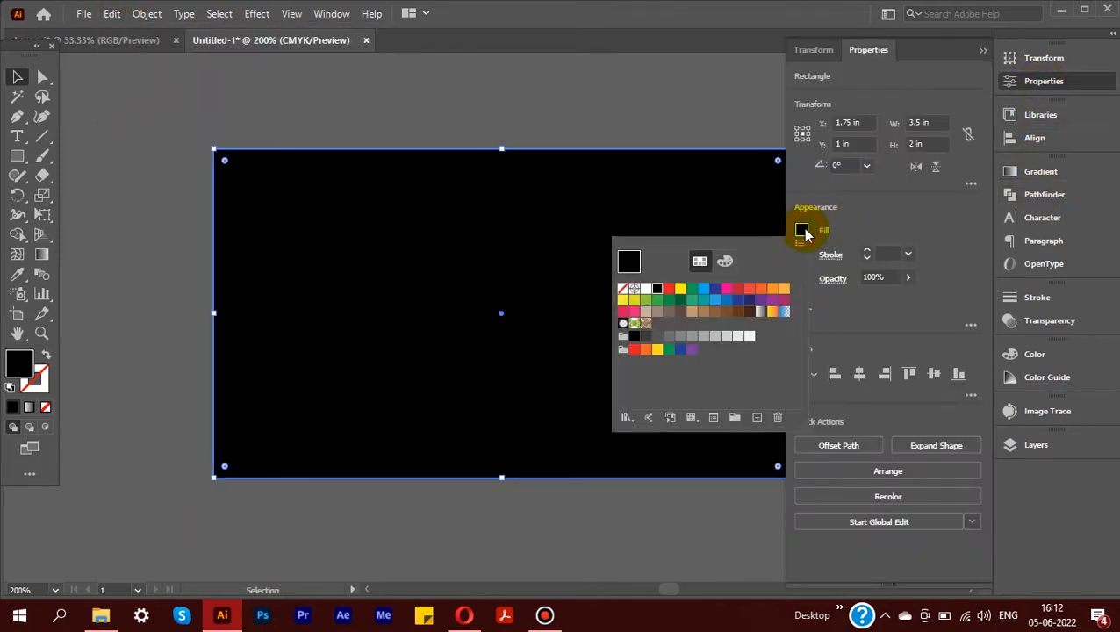
click(748, 301)
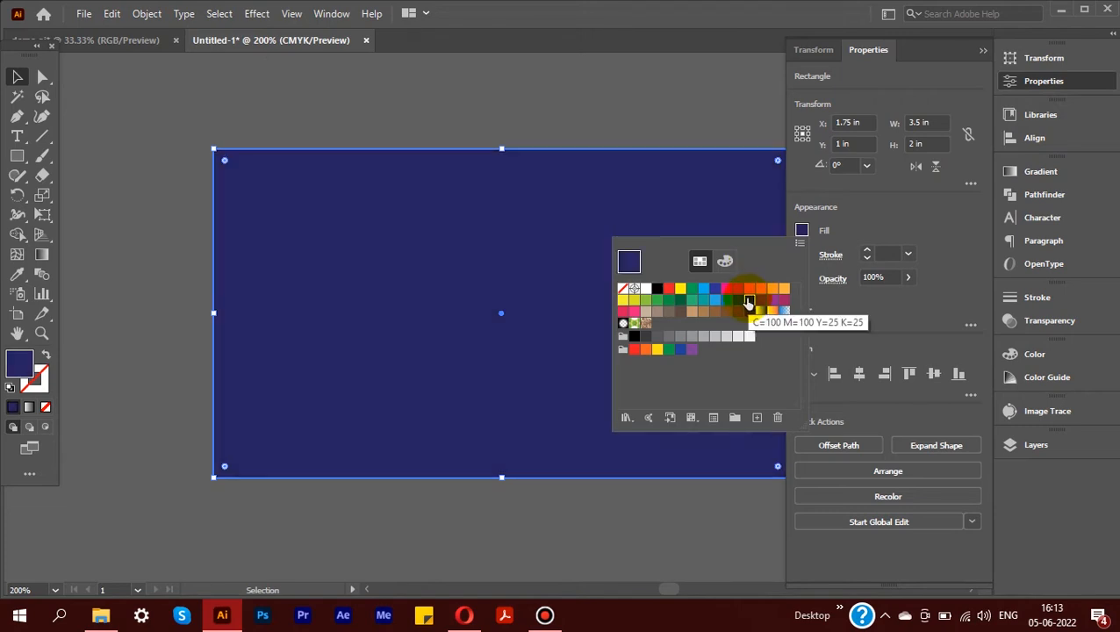
click(726, 300)
click(714, 300)
click(702, 300)
click(727, 290)
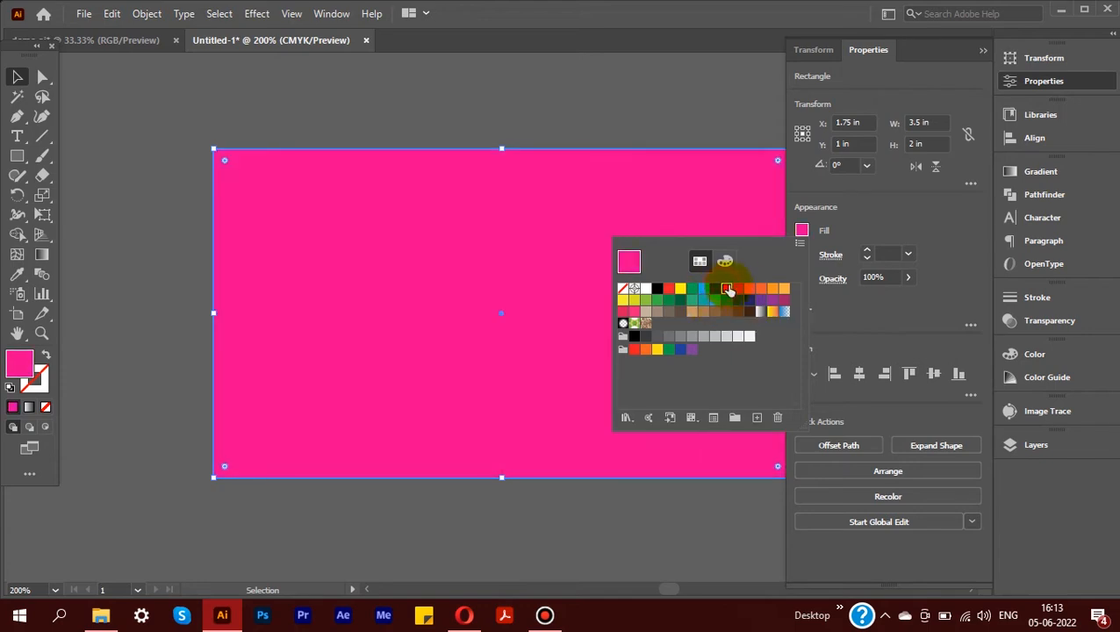
click(757, 290)
click(739, 290)
click(753, 291)
click(739, 291)
click(656, 287)
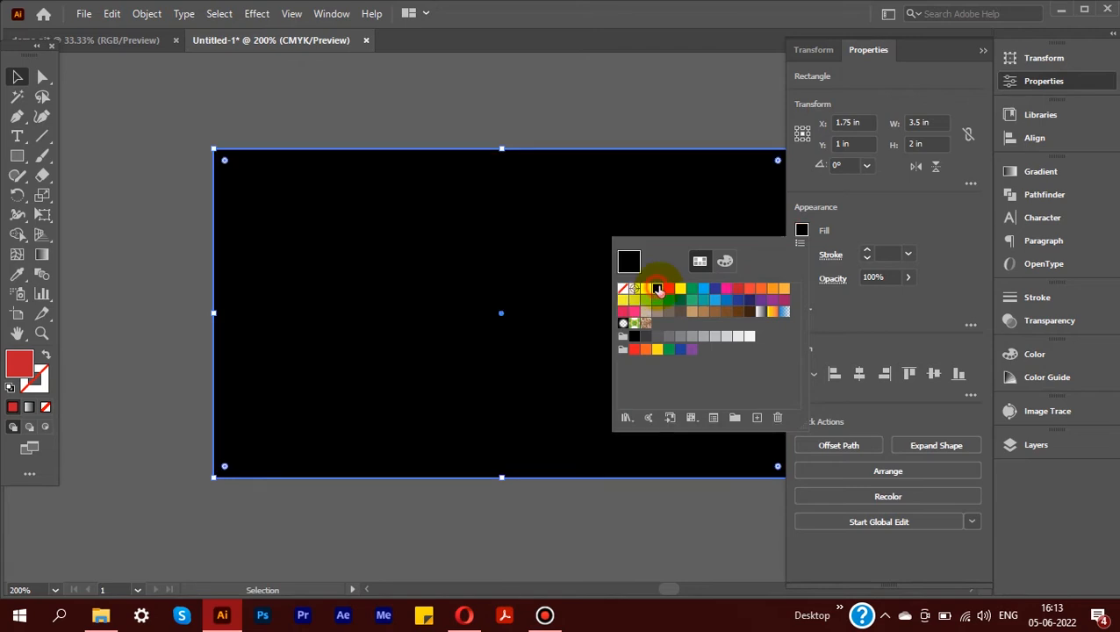
- Fill the front rectangle with the red swatch C=15 M=100 Y=90 K=10 and select it on the canvas
click(801, 230)
click(801, 230)
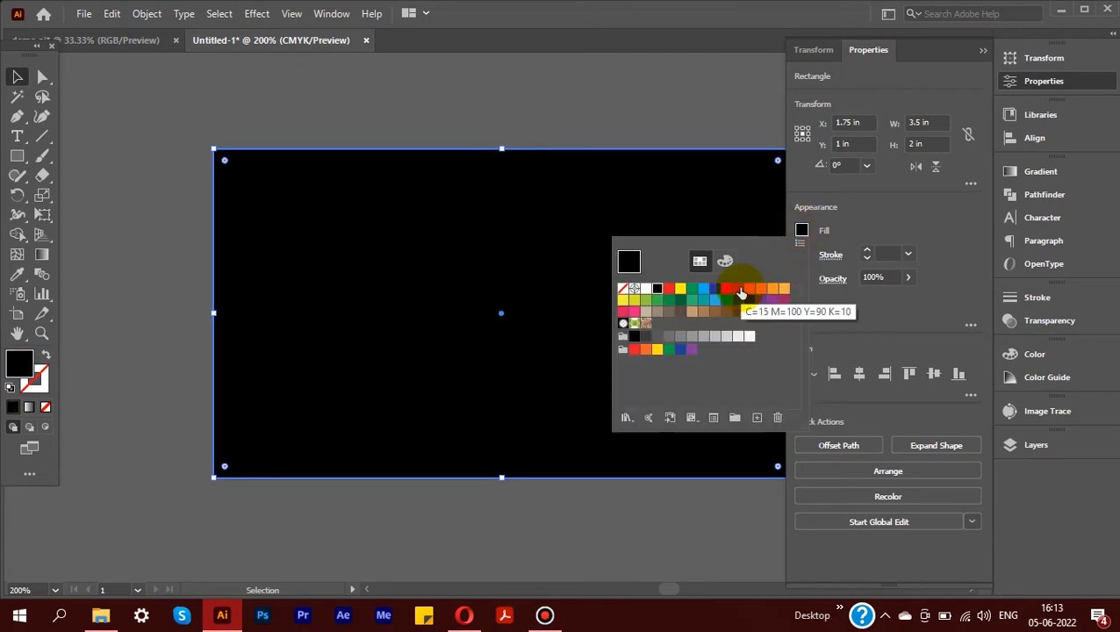
click(739, 290)
click(280, 87)
scroll(305, 118, down, 1)
scroll(351, 130, down, 1)
click(413, 203)
drag(680, 254, 465, 265)
key(ctrl+z)
drag(682, 254, 546, 260)
key(ctrl+z)
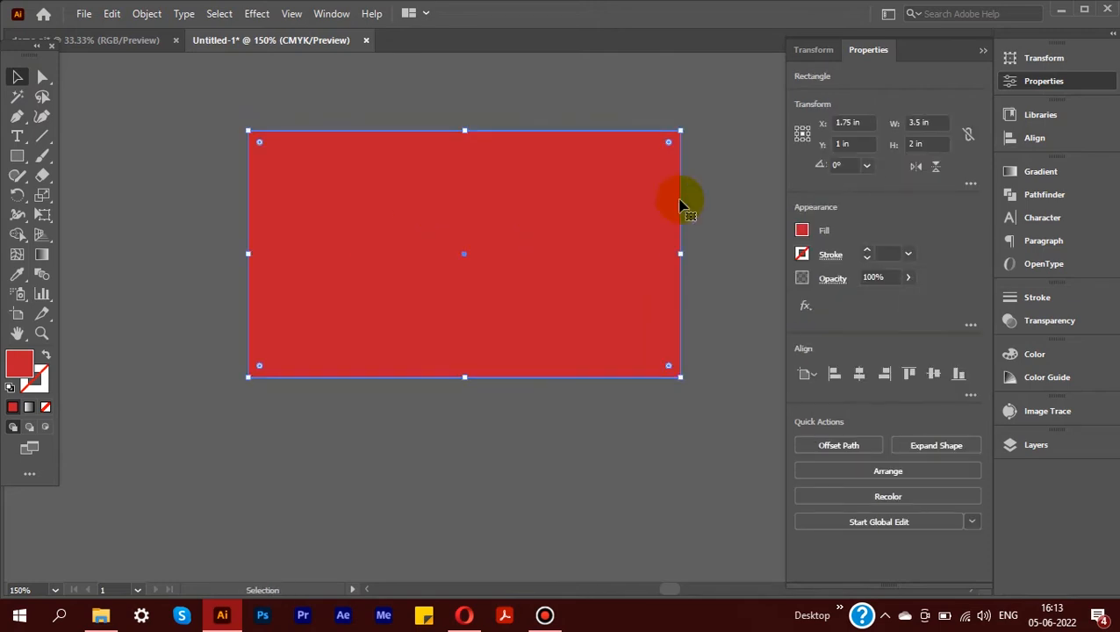
- Rotate the red rectangle by 225° and move it up and left so it covers the card's upper-left part diagonally
drag(683, 131, 412, 375)
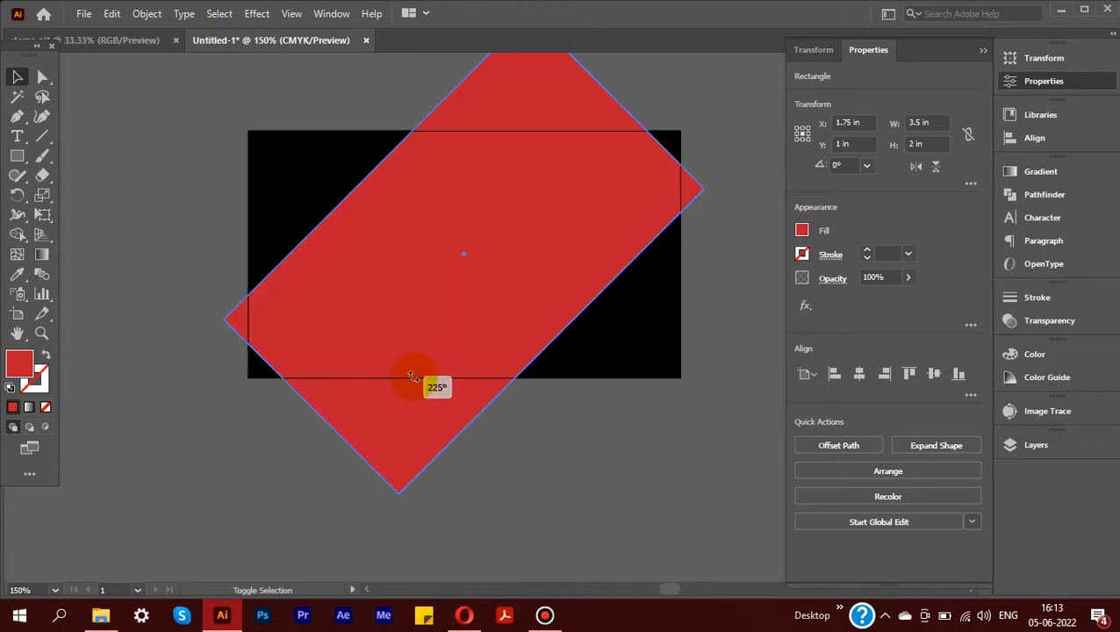
drag(525, 201, 352, 126)
click(416, 439)
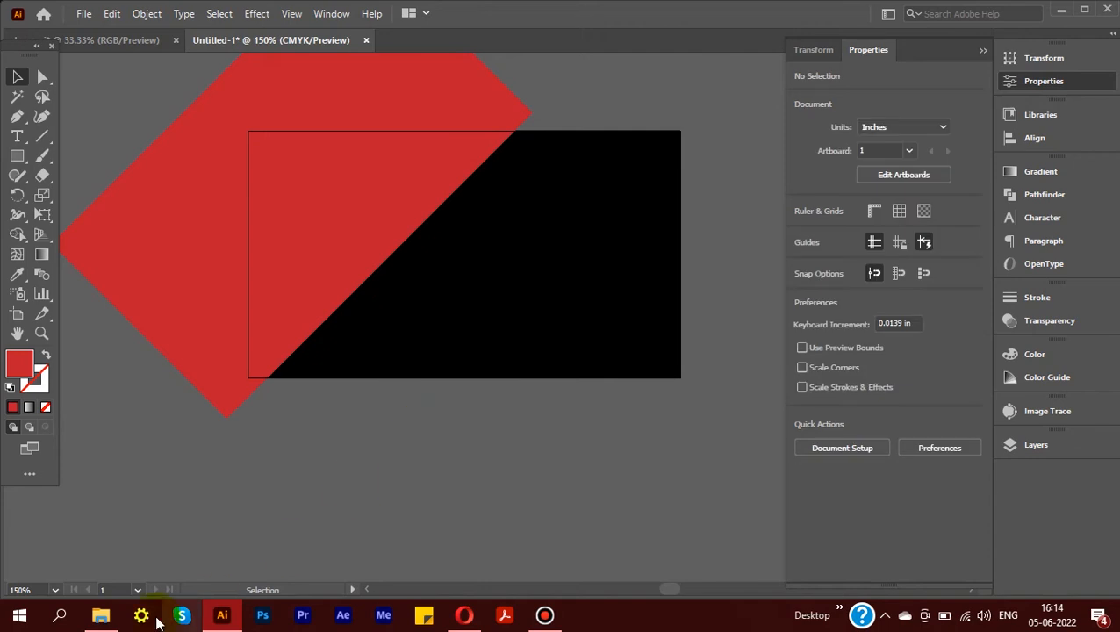
- Draw a thin red triangle about 0.99 in wide and high with the Pen tool, rising from the card's bottom edge alongside the red diagonal
drag(220, 166, 180, 183)
drag(17, 116, 82, 110)
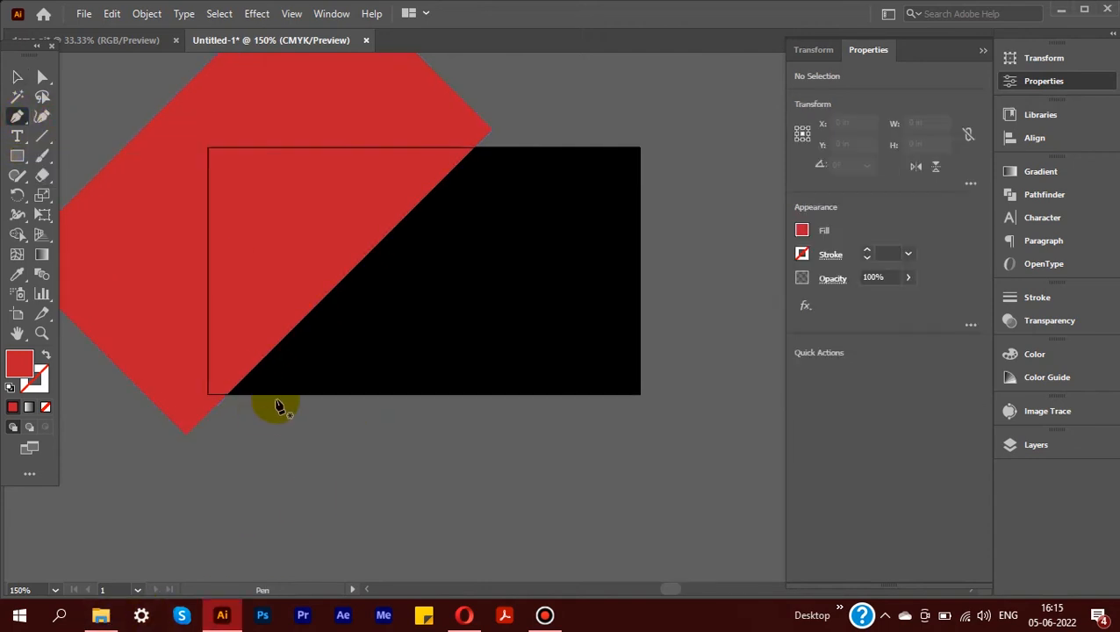
click(278, 393)
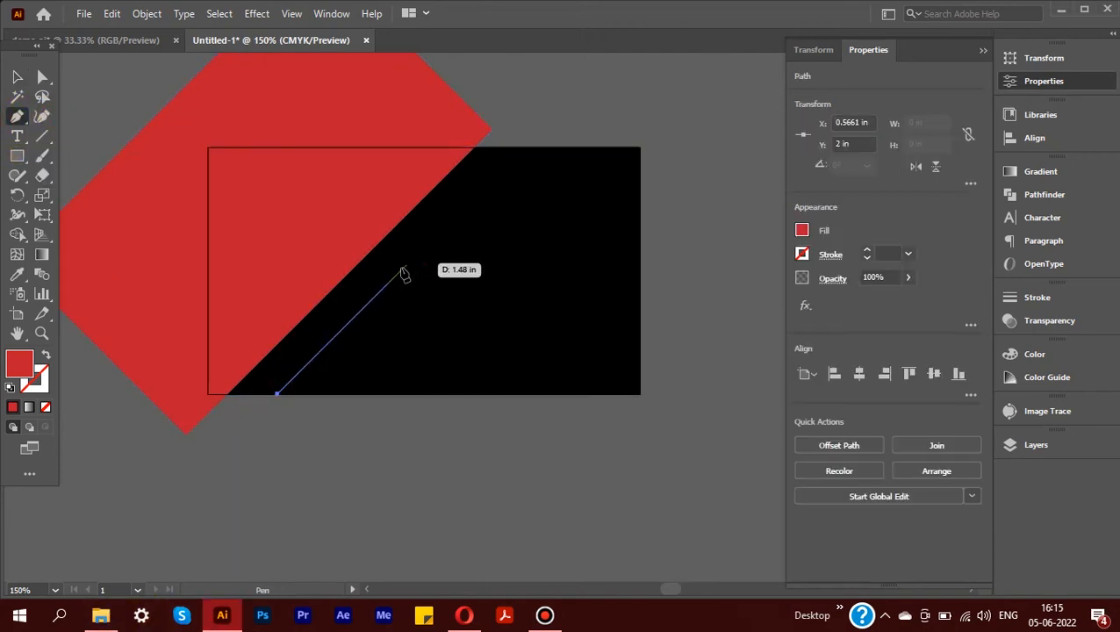
shift+click(398, 274)
click(304, 394)
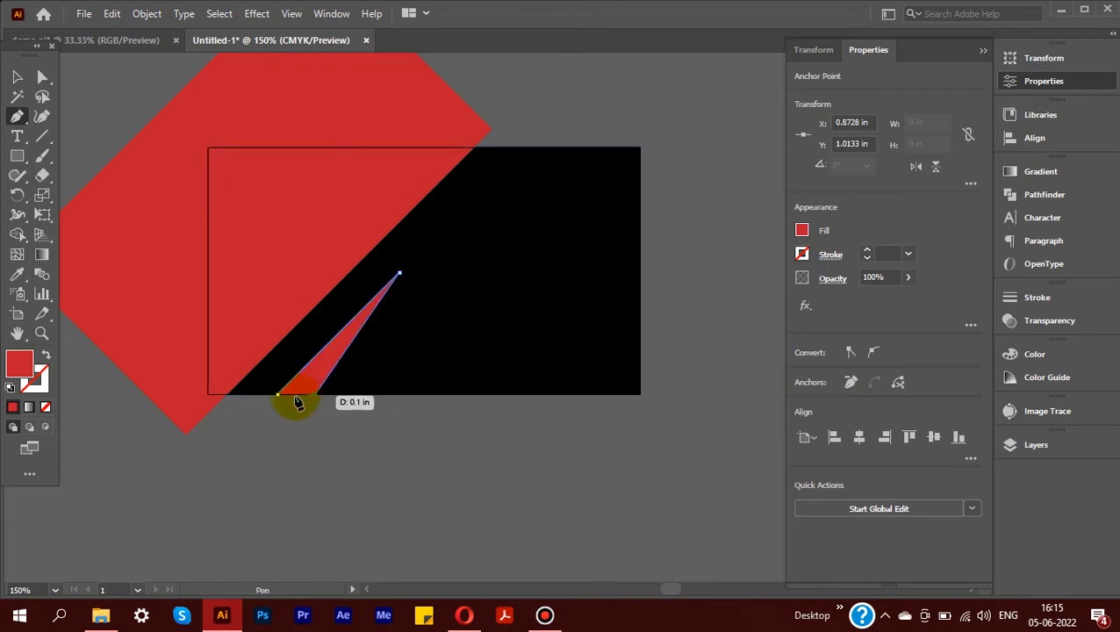
click(17, 76)
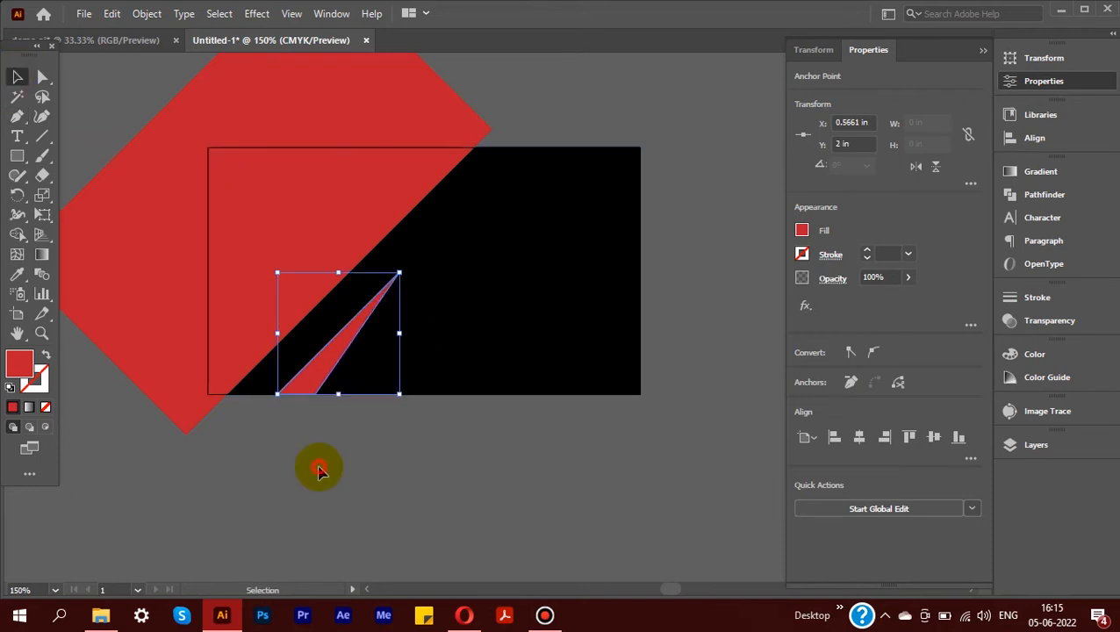
click(319, 467)
- Duplicate the thin triangle, rotate the copy by 180° and place it across the card's top edge with its tip at the red diagonal
click(319, 368)
drag(334, 354, 444, 263)
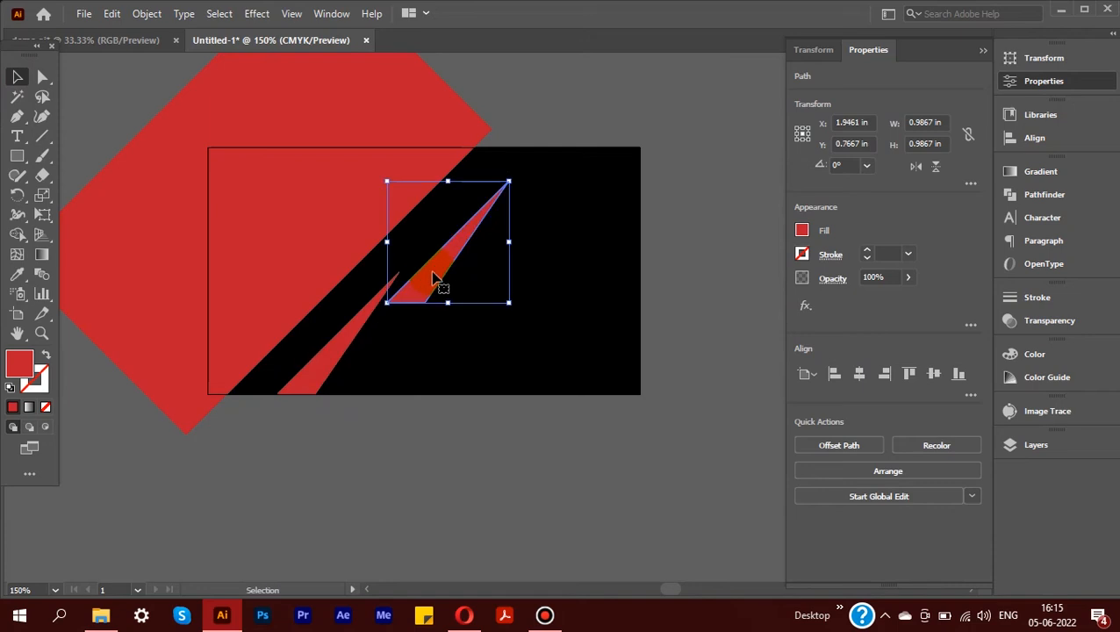
drag(516, 177, 347, 306)
scroll(476, 197, up, 1)
drag(476, 198, 505, 269)
drag(496, 281, 543, 154)
- Colour the rotated triangle black with the Eyedropper and move it down and left over the red shape at the card's top edge
click(18, 274)
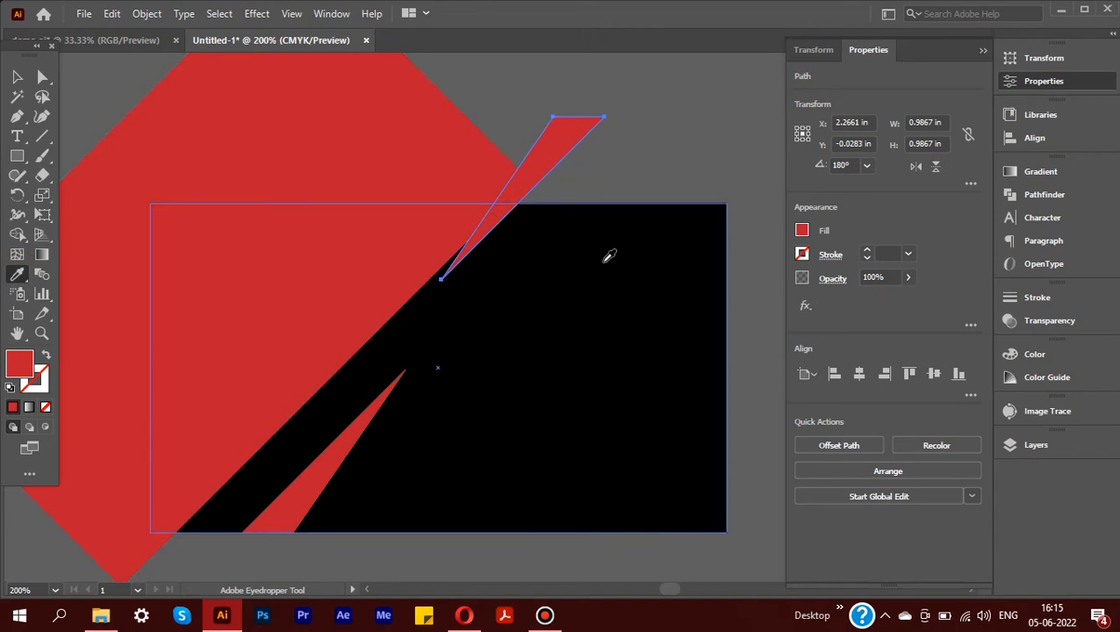
click(602, 259)
click(15, 79)
drag(572, 143, 450, 230)
- Shift the lower red triangle left along the card's bottom edge, closer to the red diagonal
drag(344, 456, 310, 454)
click(579, 168)
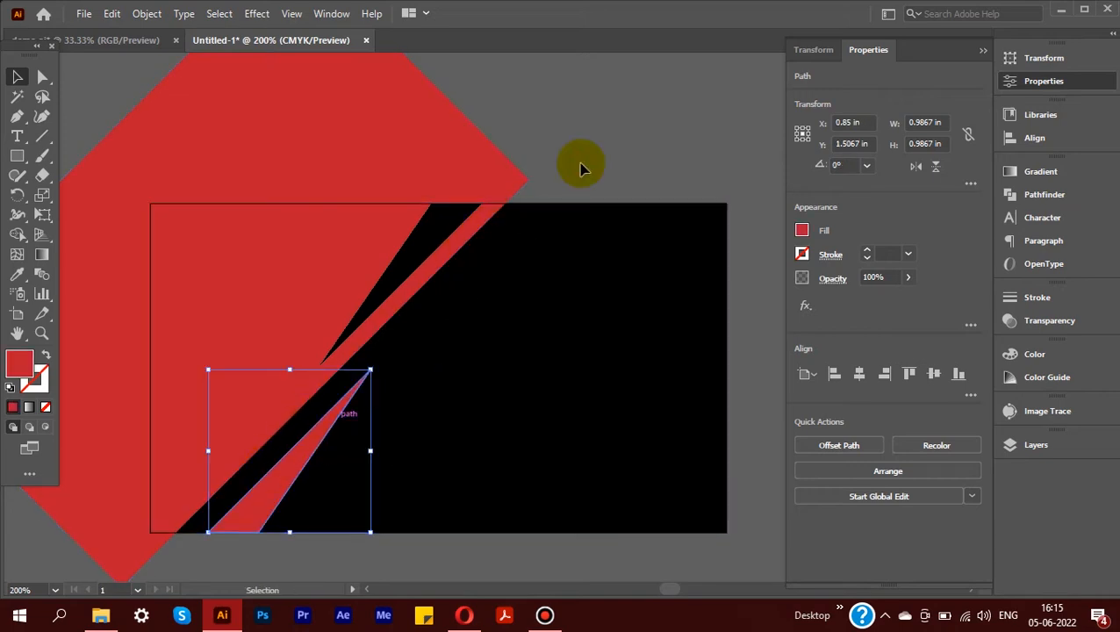
key(ctrl+minus)
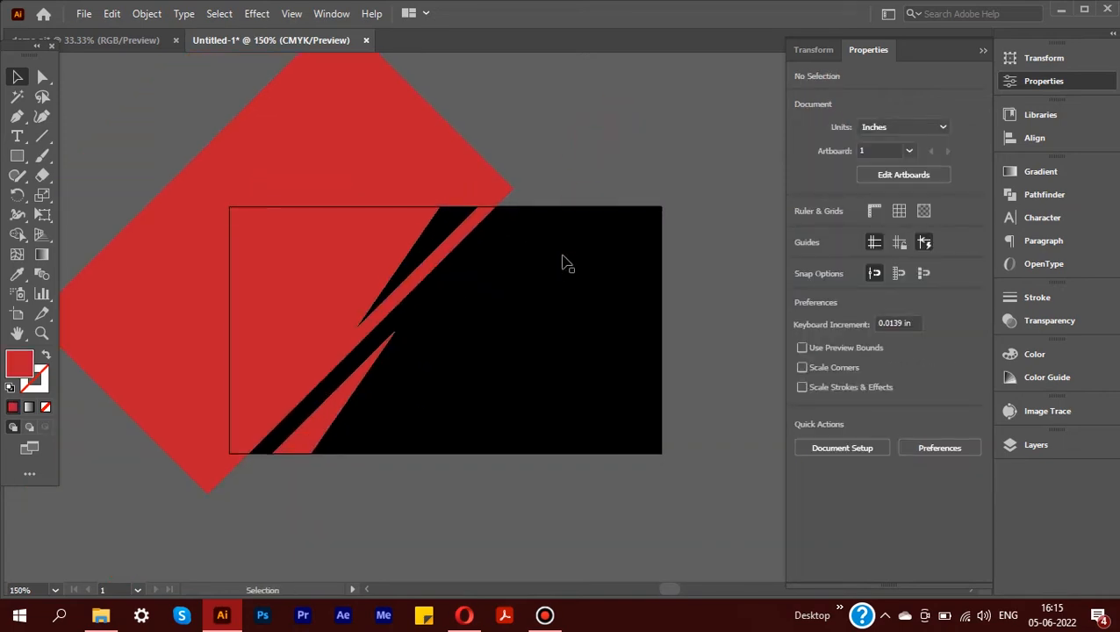
- Copy the black background rectangle, paste it in front and fill the copy with pink
click(566, 263)
click(112, 13)
click(118, 13)
click(114, 13)
click(147, 129)
click(801, 230)
click(726, 288)
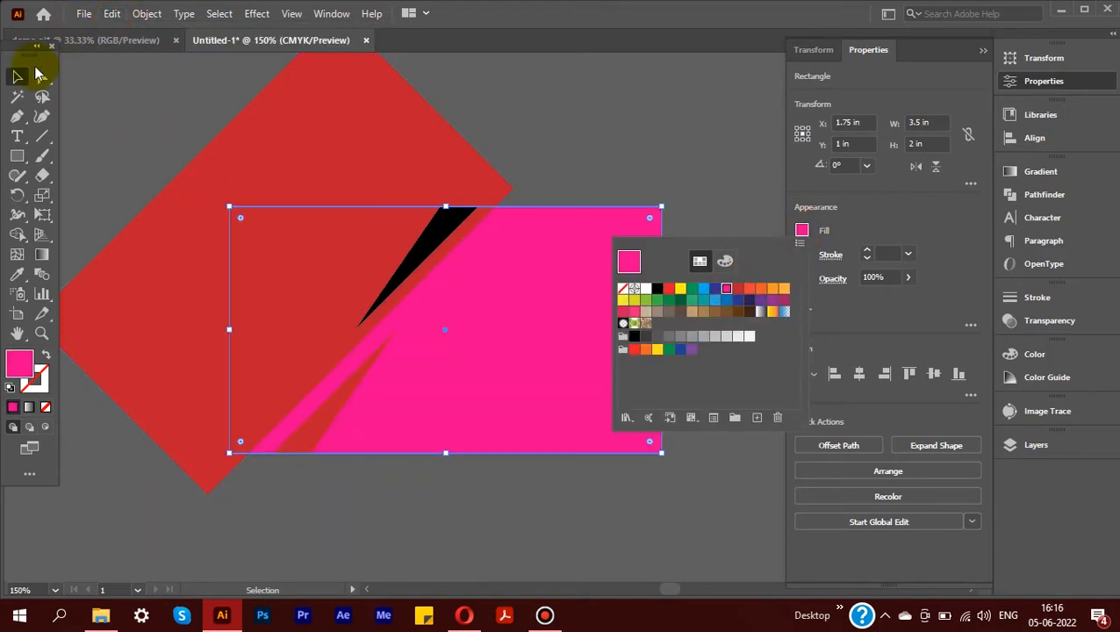
- Bring the pink rectangle to the front of all the other artwork
click(19, 76)
mouse_move(569, 262)
mouse_down()
mouse_move(544, 300)
mouse_move(550, 270)
mouse_up()
key(ctrl+z)
right_click(550, 270)
mouse_move(606, 515)
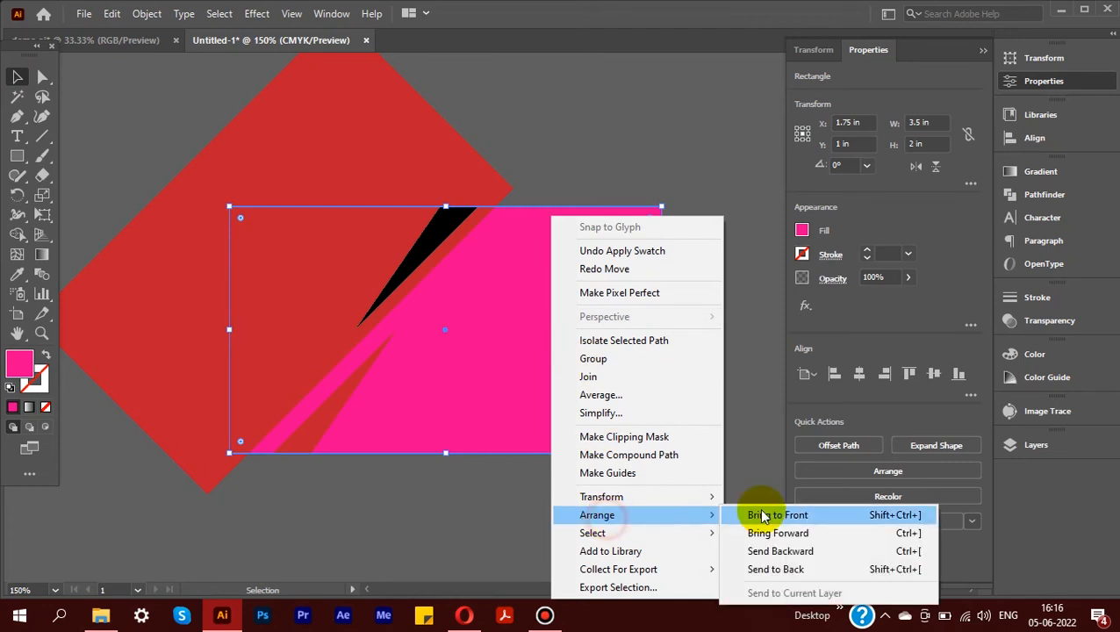
click(761, 516)
click(620, 157)
- Select all the artwork and make a clipping mask from the pink rectangle
drag(132, 103, 666, 453)
right_click(507, 351)
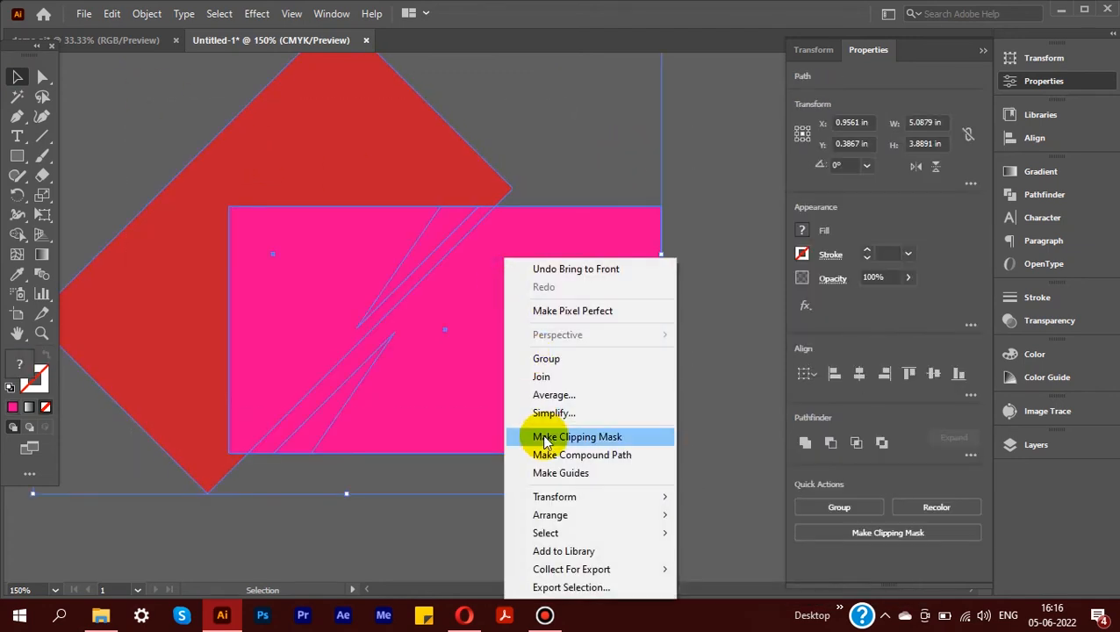
click(546, 437)
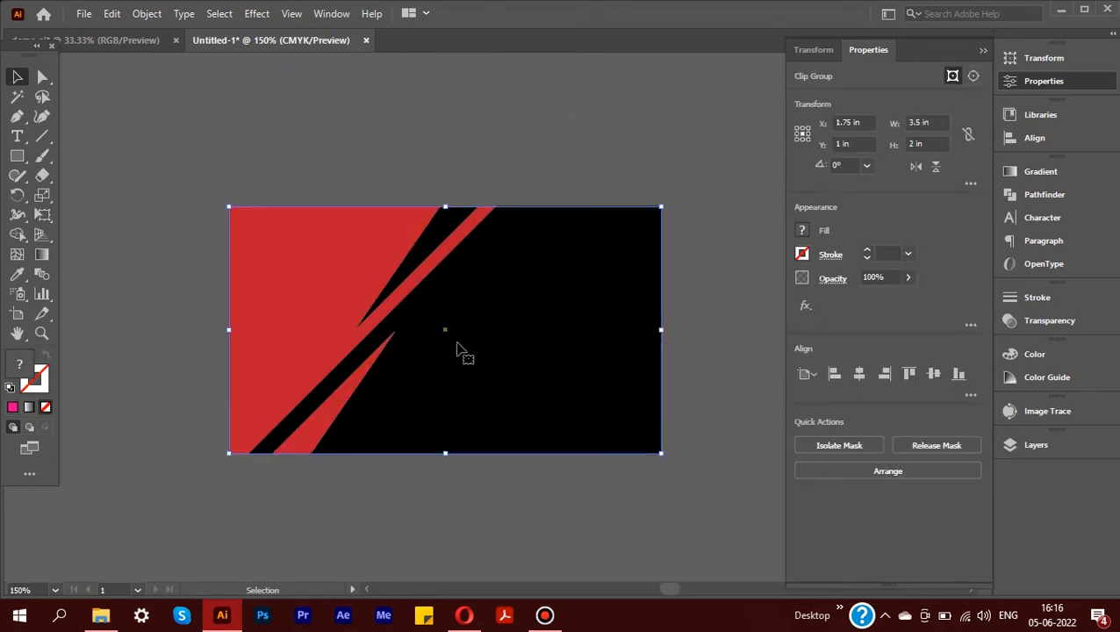
- Duplicate the artboard with its artwork beside the original on its right and select the copied artwork
scroll(465, 155, down, 1)
scroll(400, 160, right, 2)
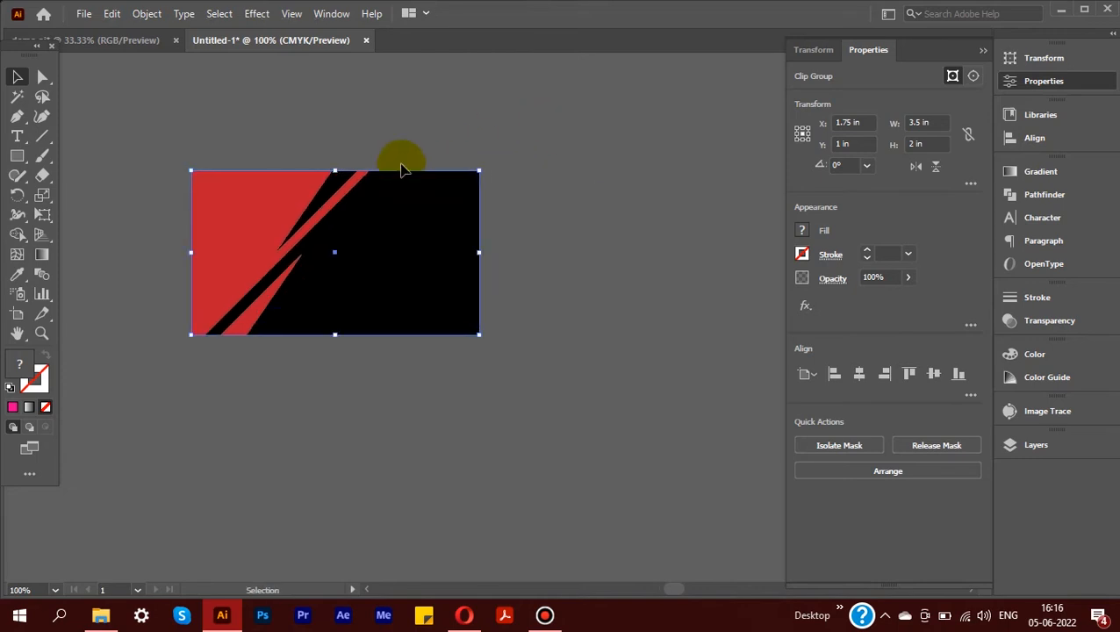
click(18, 315)
drag(288, 250, 587, 253)
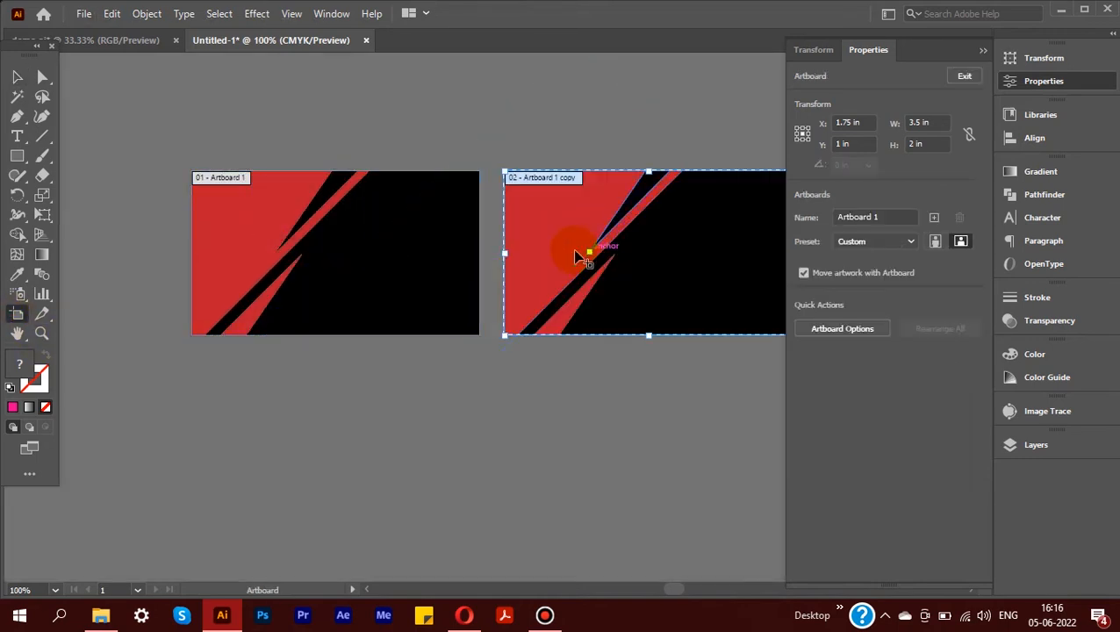
click(18, 77)
key(ctrl+minus)
drag(541, 104, 367, 111)
key(ctrl+plus)
click(550, 327)
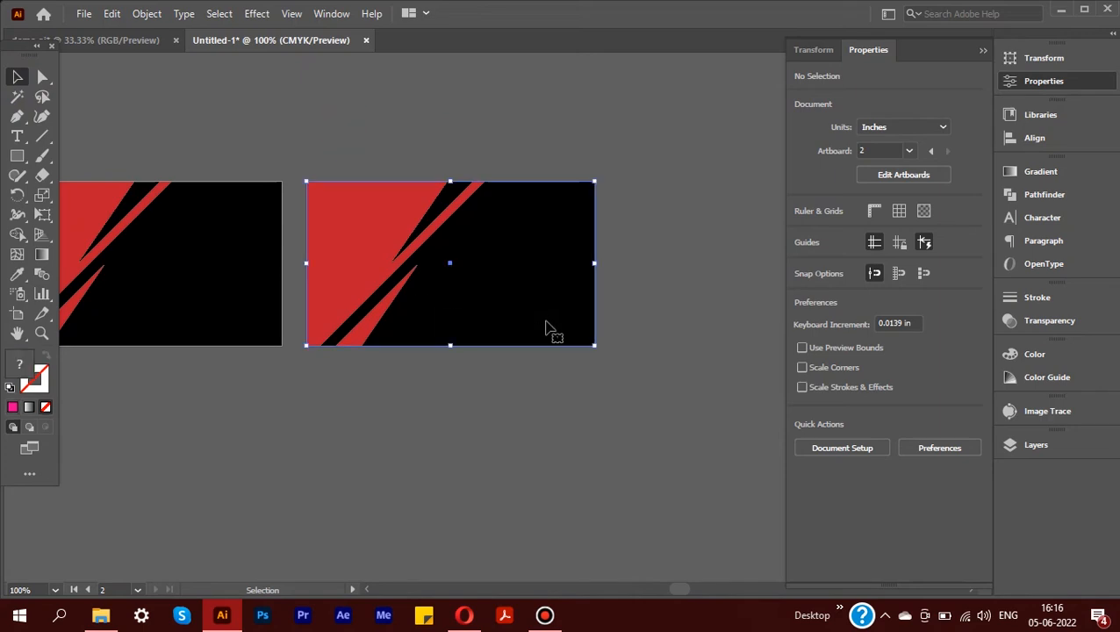
right_click(400, 304)
mouse_move(457, 374)
click(707, 432)
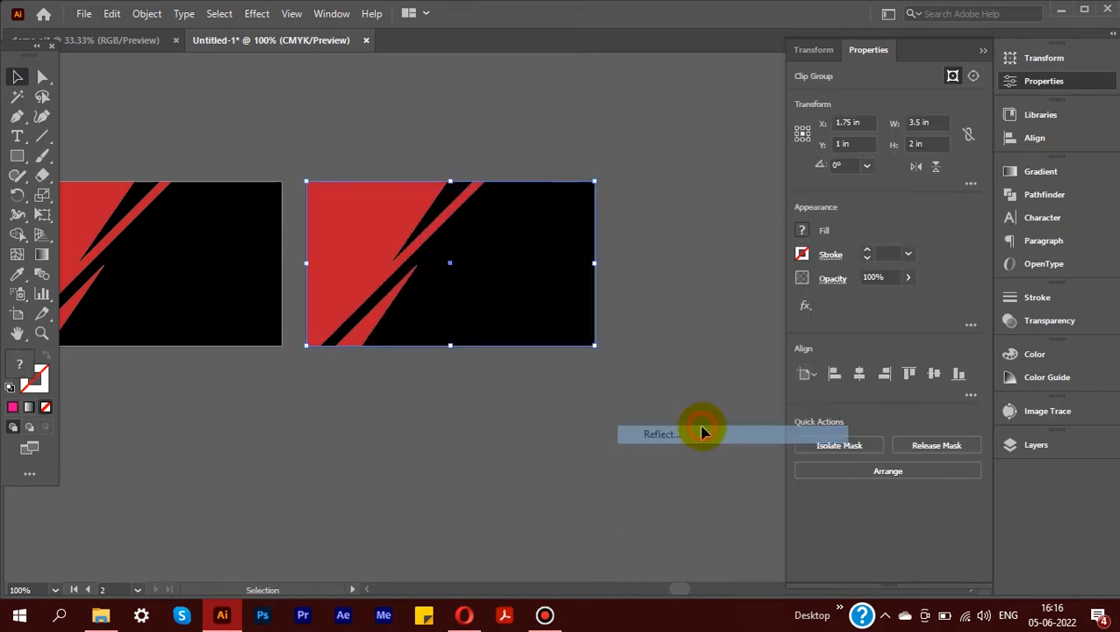
click(929, 370)
click(599, 432)
- Reflect the clip group on the second artboard across the vertical axis at 90°
click(450, 263)
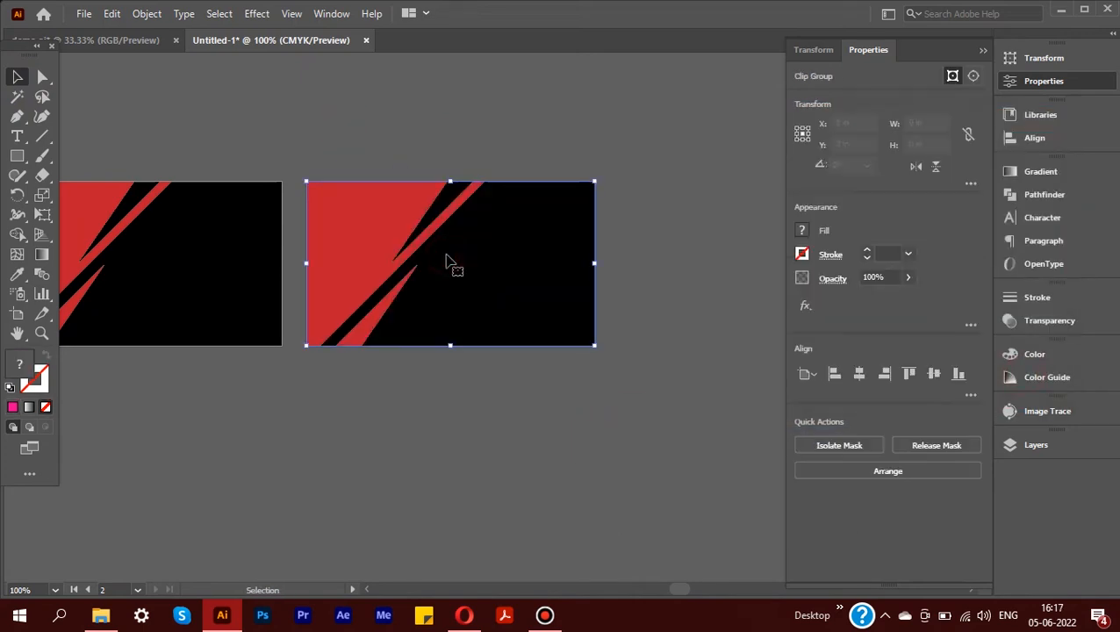
right_click(447, 256)
mouse_move(504, 439)
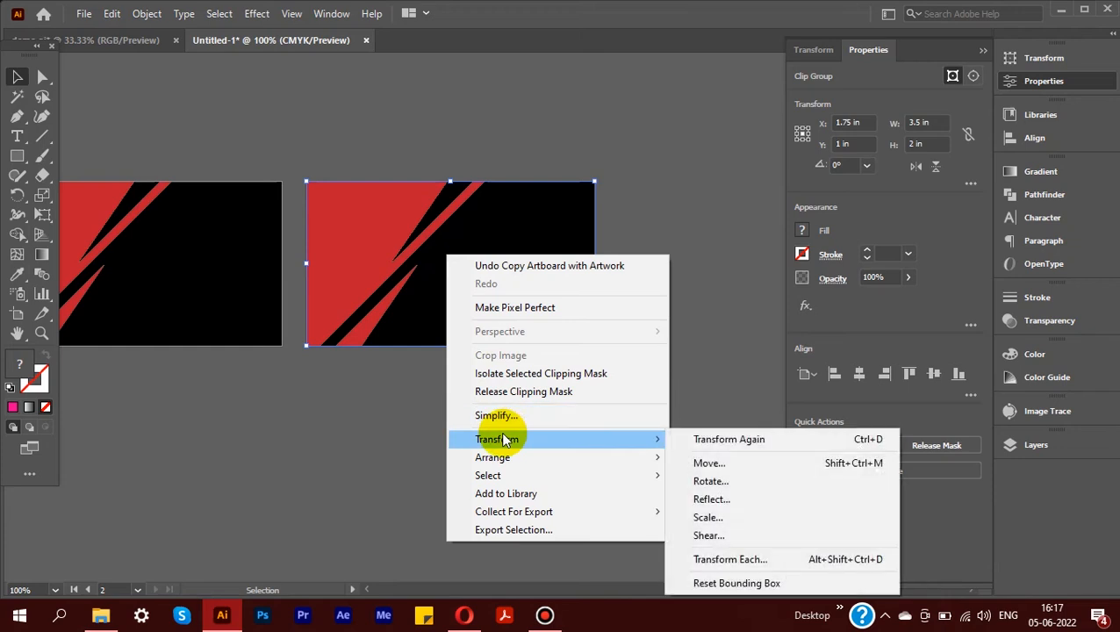
click(711, 499)
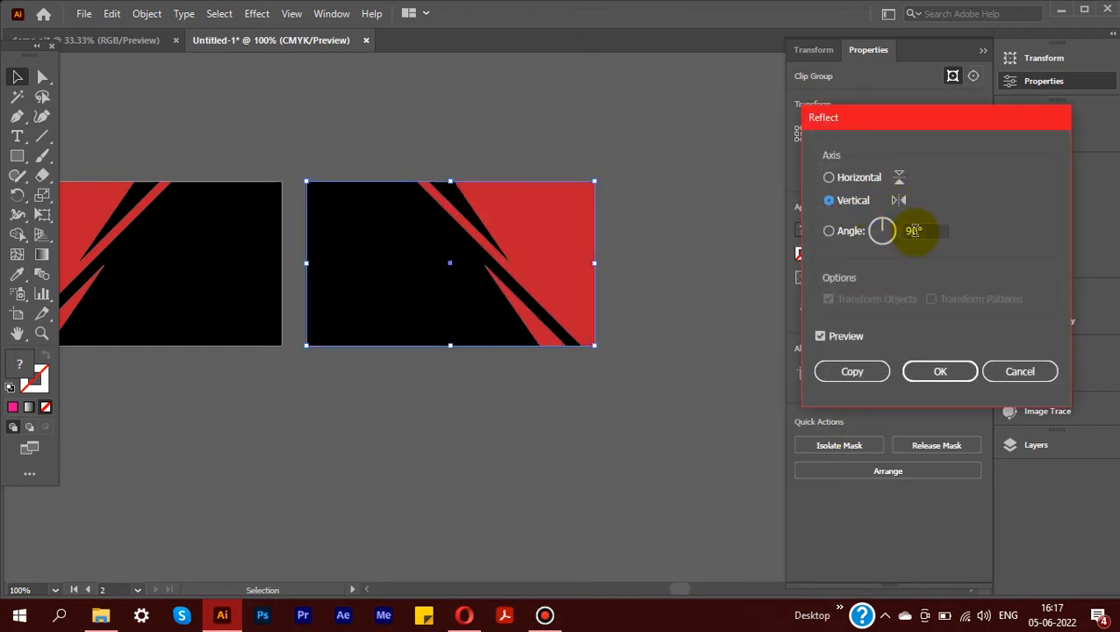
click(933, 370)
click(712, 401)
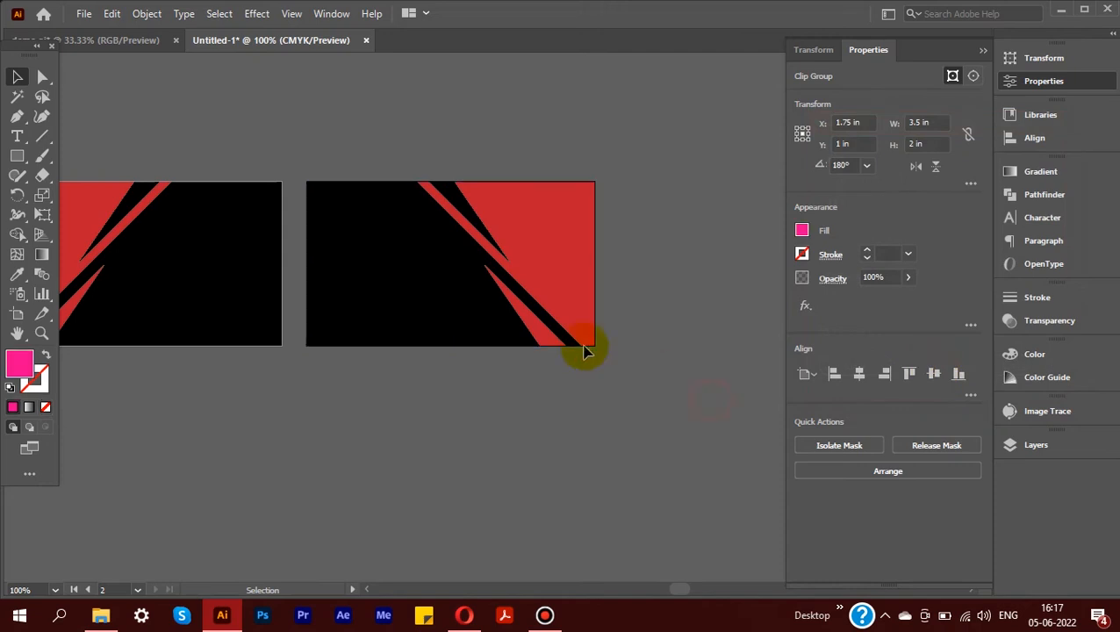
key(ctrl+minus)
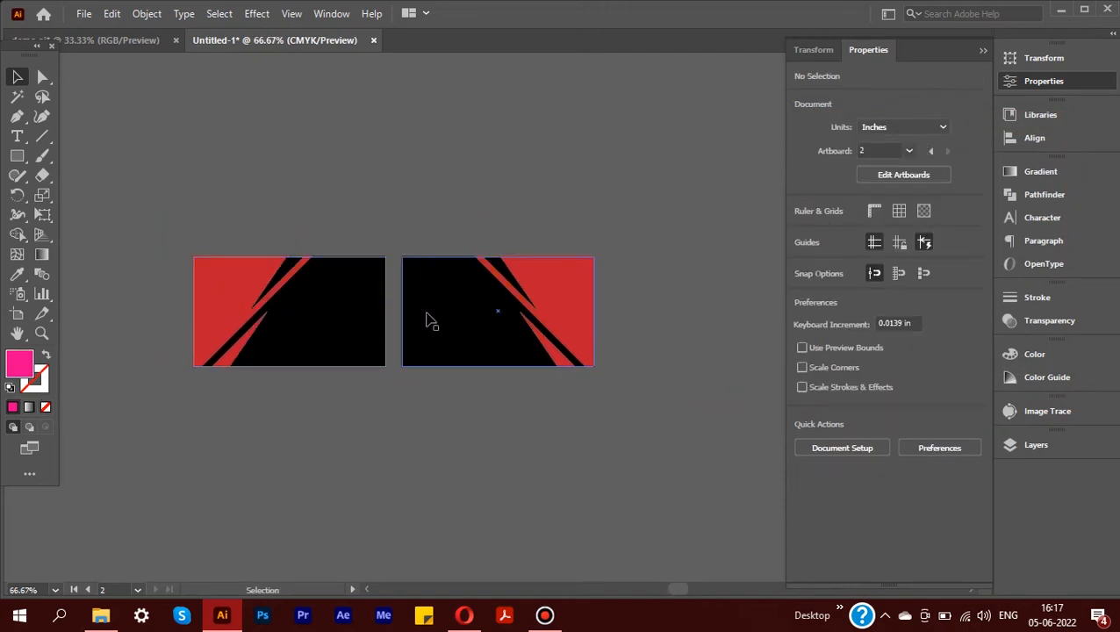
- Move the white logo onto the black area of the first artboard and centre it vertically on the artboard
key(ctrl+plus)
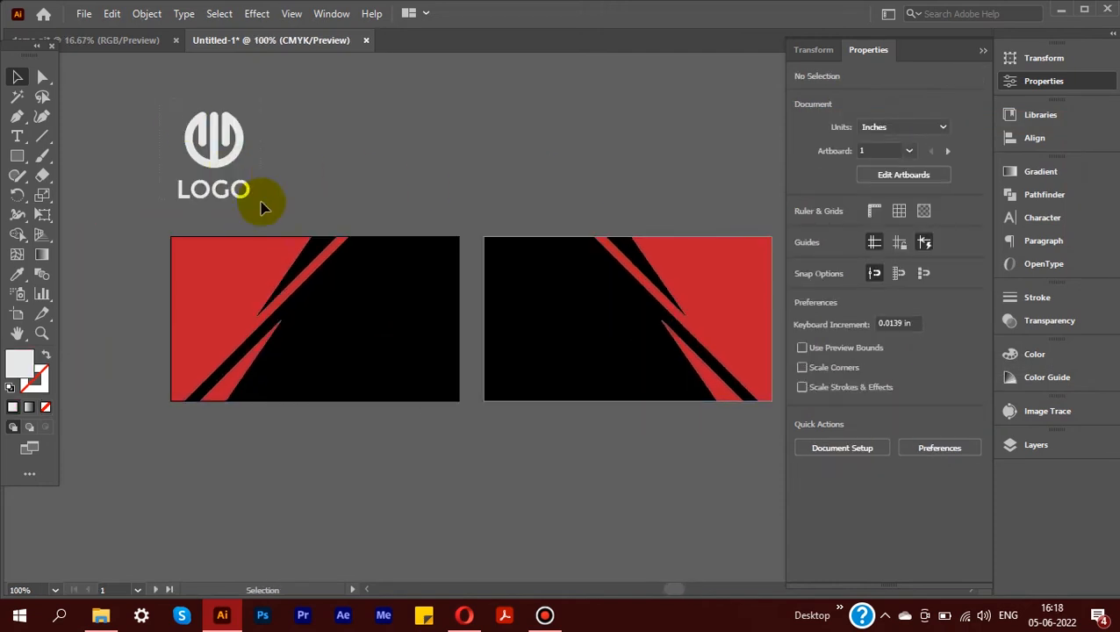
drag(257, 200, 449, 380)
key(ctrl+plus)
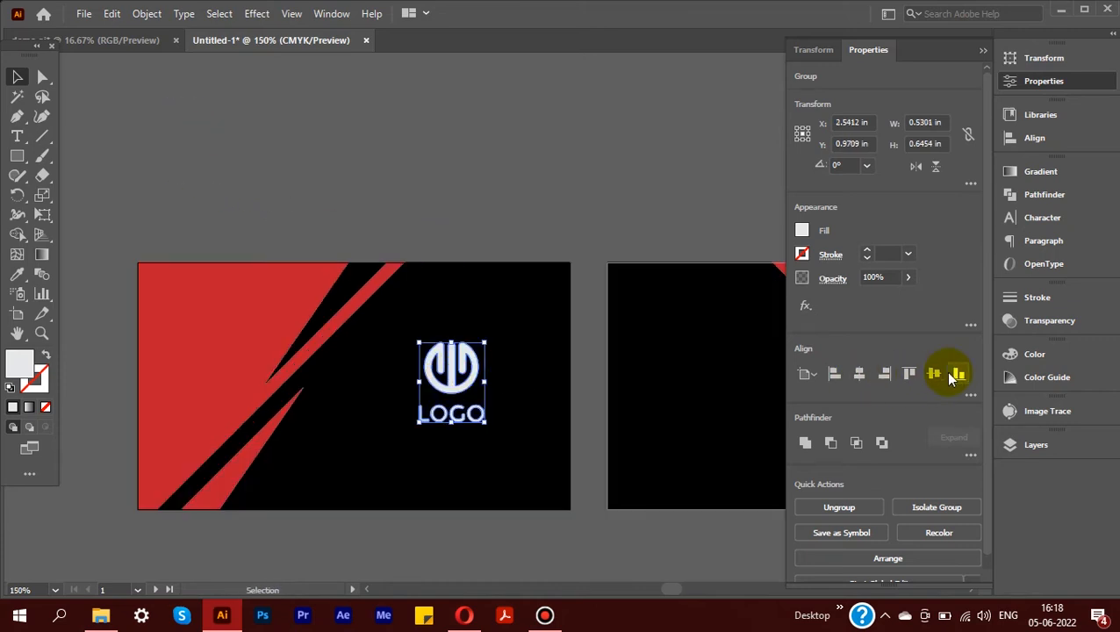
click(934, 374)
key(ctrl+plus)
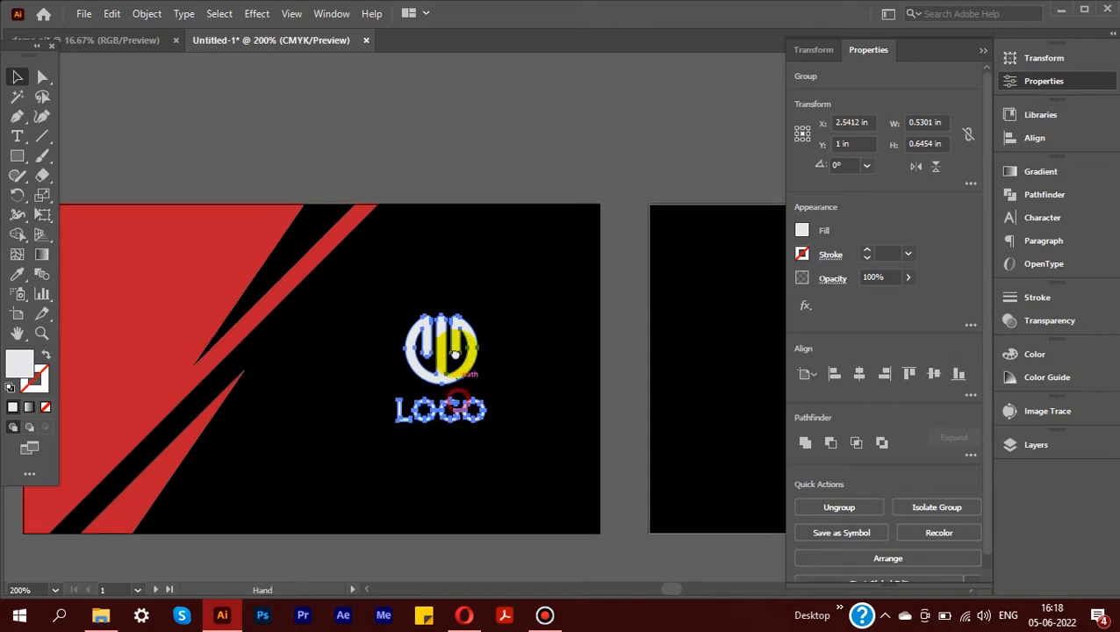
key(ctrl+minus)
click(936, 374)
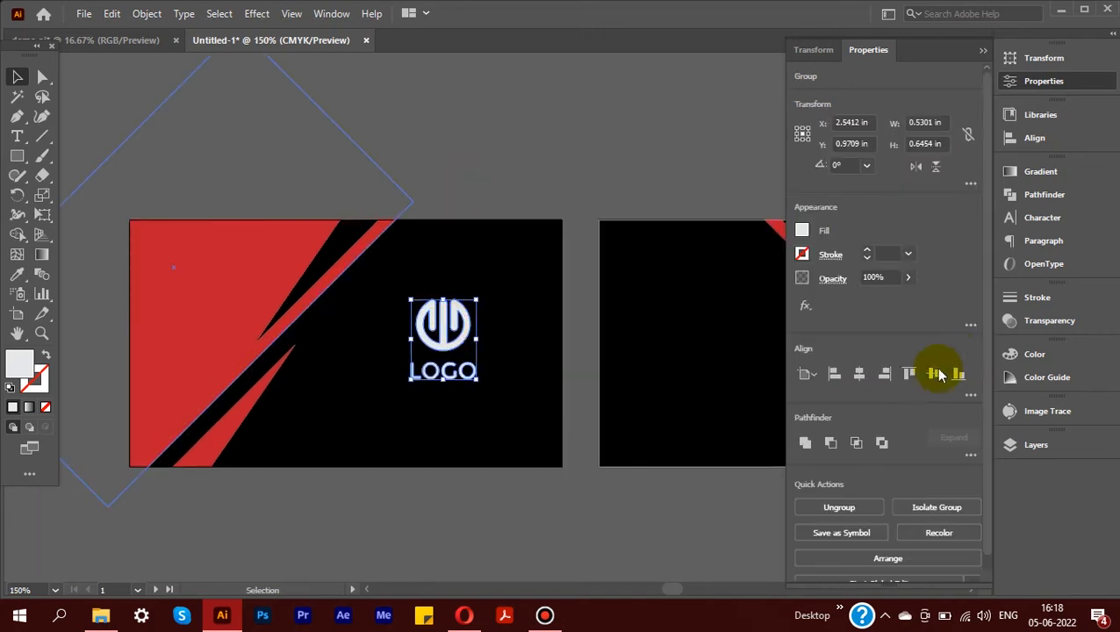
mouse_move(465, 338)
mouse_down()
mouse_move(473, 405)
mouse_move(481, 345)
mouse_move(465, 317)
mouse_up()
key(ctrl+minus)
click(500, 180)
- Place a vertical ruler guide about 0.25 in inside the left edge of the second artboard
scroll(500, 180, down, 1)
drag(545, 180, 380, 220)
scroll(308, 293, up, 1)
drag(621, 324, 481, 332)
scroll(342, 329, up, 1)
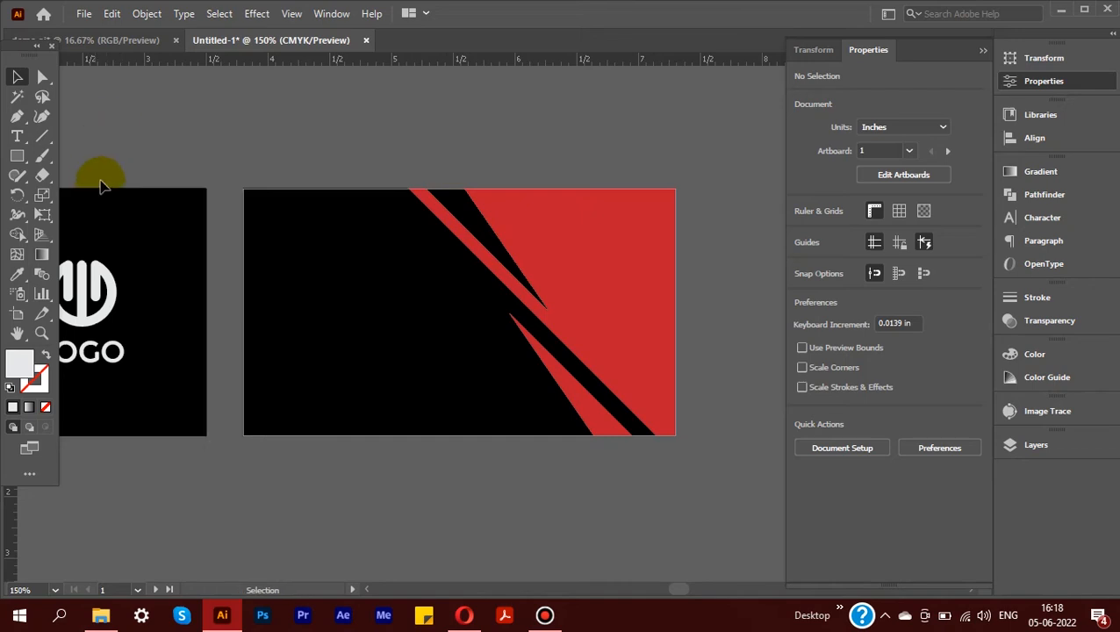
scroll(176, 262, down, 1)
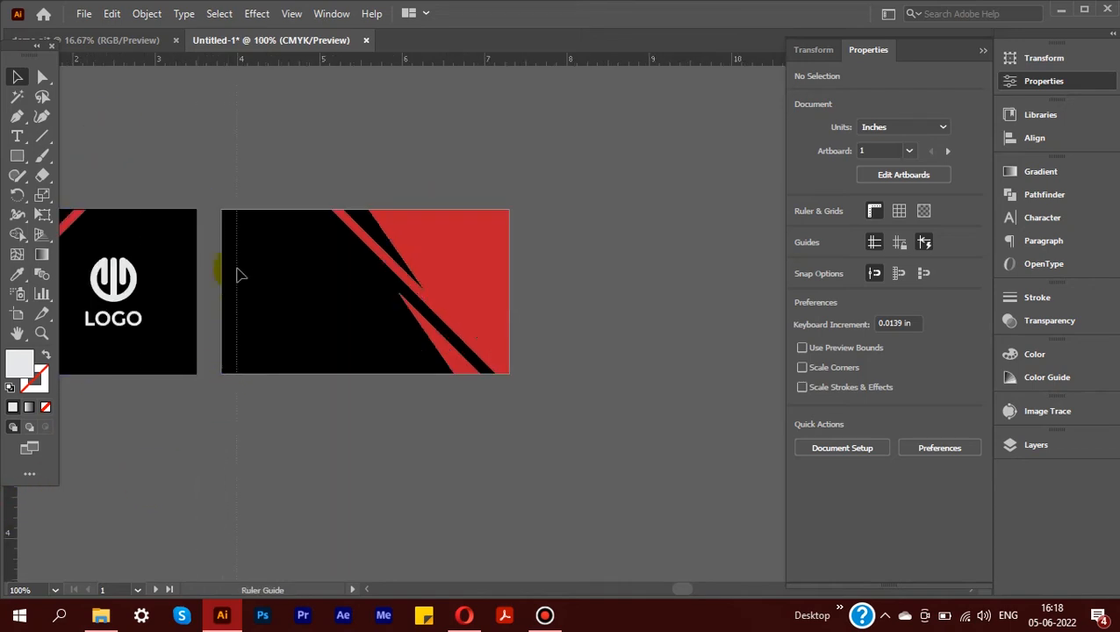
drag(246, 263, 245, 254)
scroll(237, 263, up, 2)
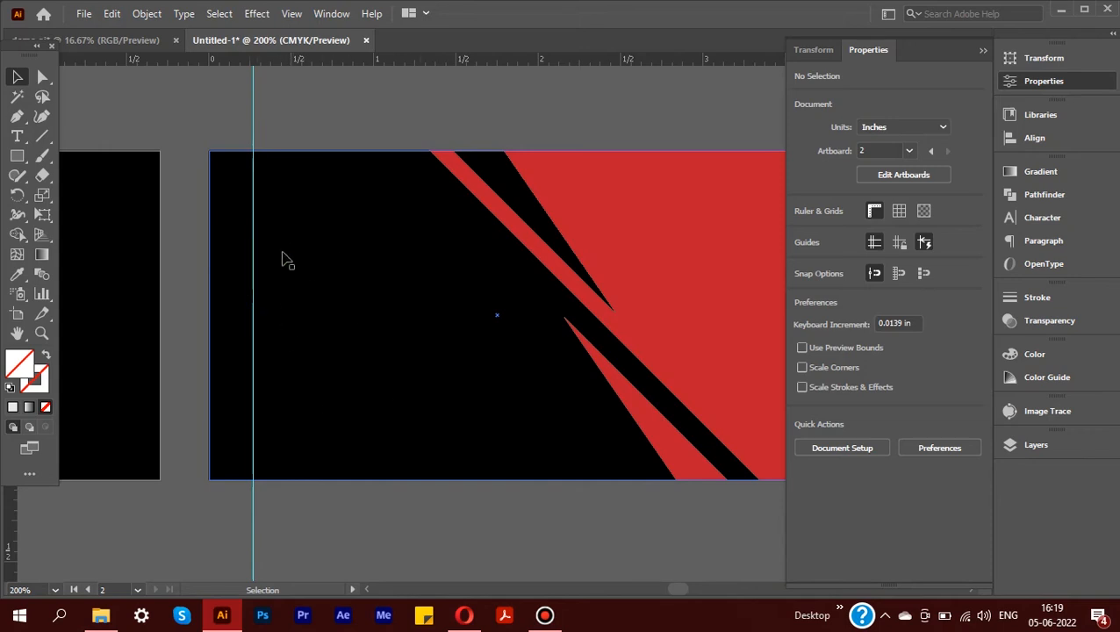
- Bring the four white contact icons onto the second artboard and scale them down to about 1 in high overall
drag(219, 41, 302, 271)
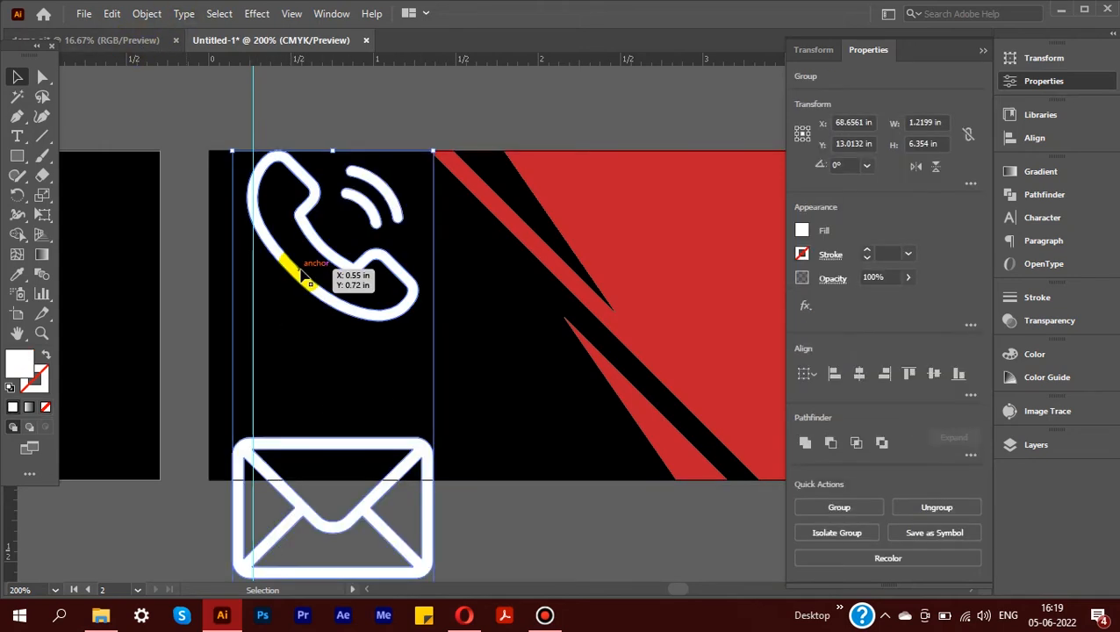
scroll(317, 294, down, 2)
drag(382, 237, 318, 282)
scroll(312, 306, up, 2)
scroll(316, 286, up, 1)
scroll(317, 285, down, 1)
scroll(317, 282, up, 2)
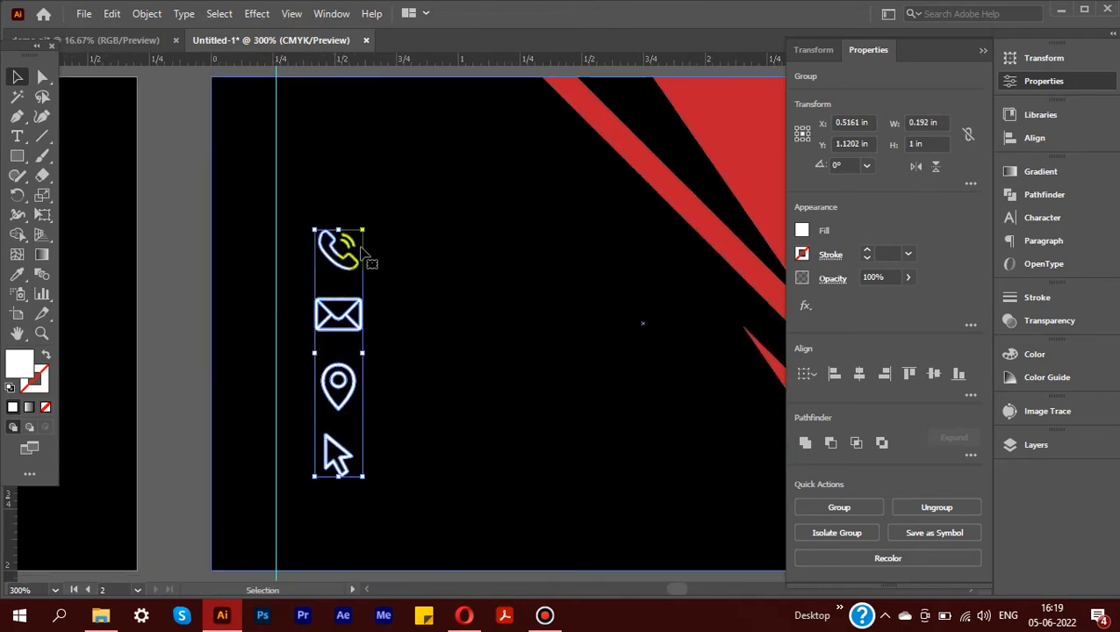
- Reduce the column of contact icons to about 0.8 in high and move it beside the vertical guide
drag(364, 229, 352, 227)
scroll(352, 311, down, 1)
scroll(352, 307, down, 1)
scroll(351, 303, up, 1)
scroll(349, 294, down, 1)
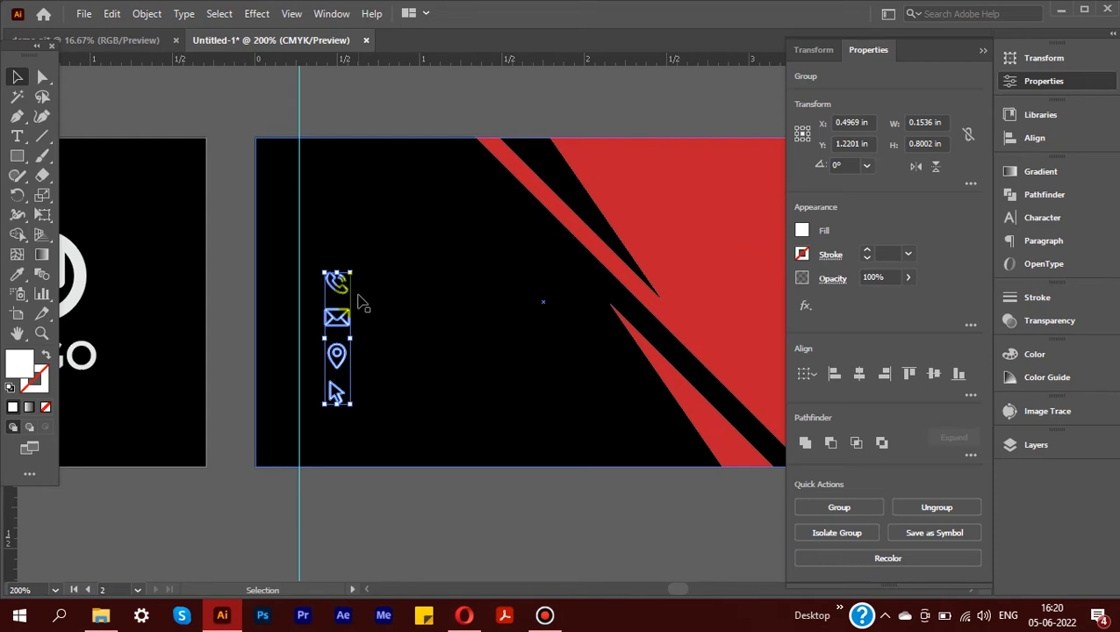
drag(339, 323, 322, 291)
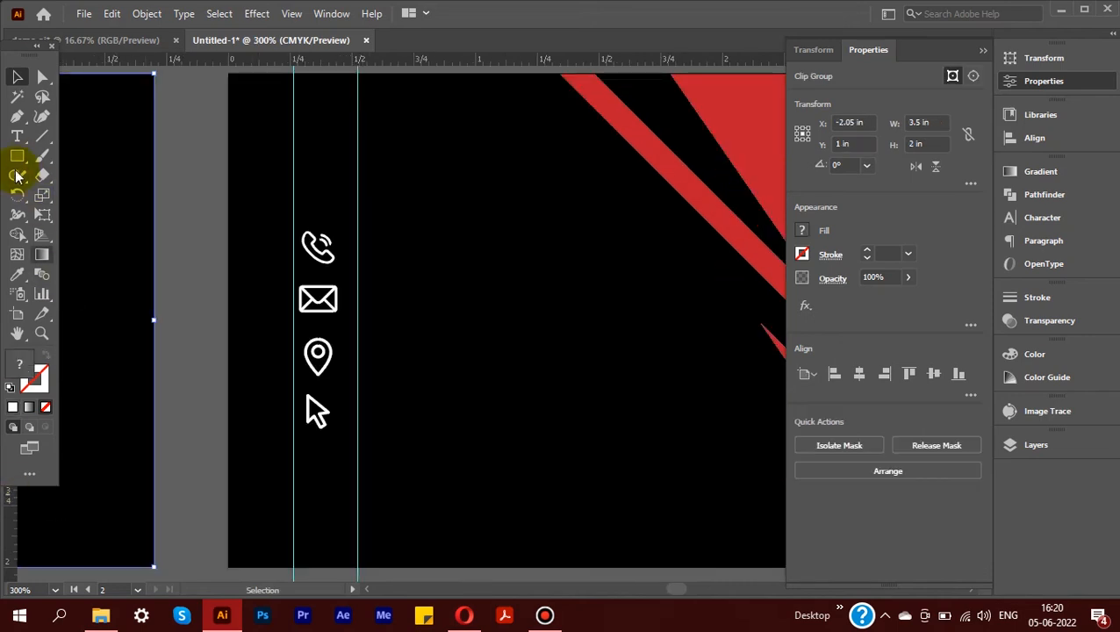
- Add a placeholder phone number as point text beside the phone icon and give it a white fill
drag(17, 136, 86, 134)
click(387, 245)
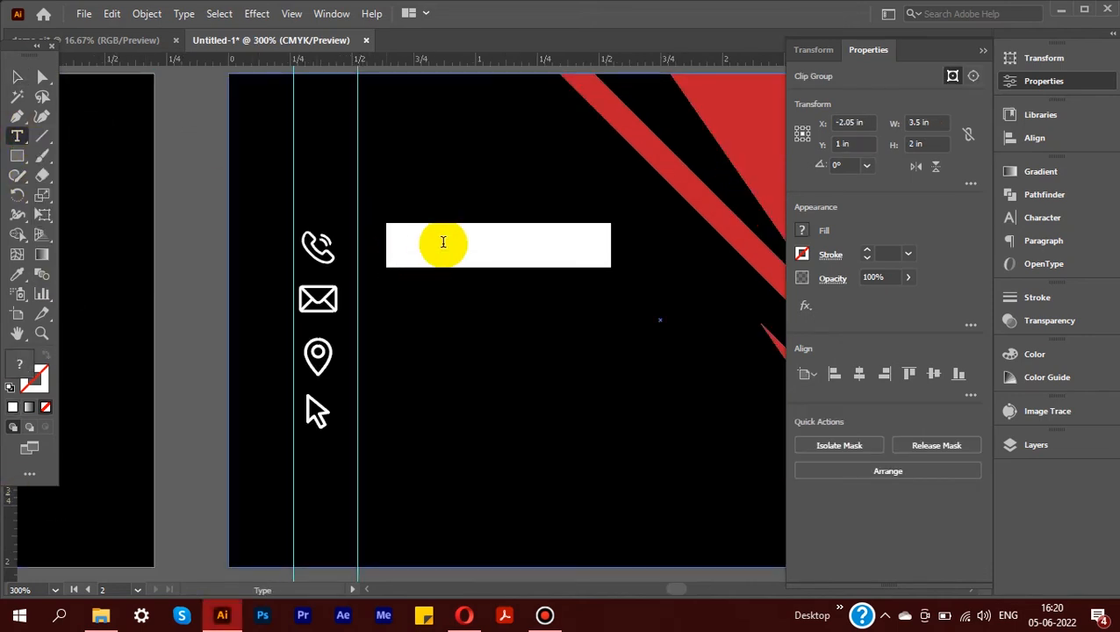
text(+91)
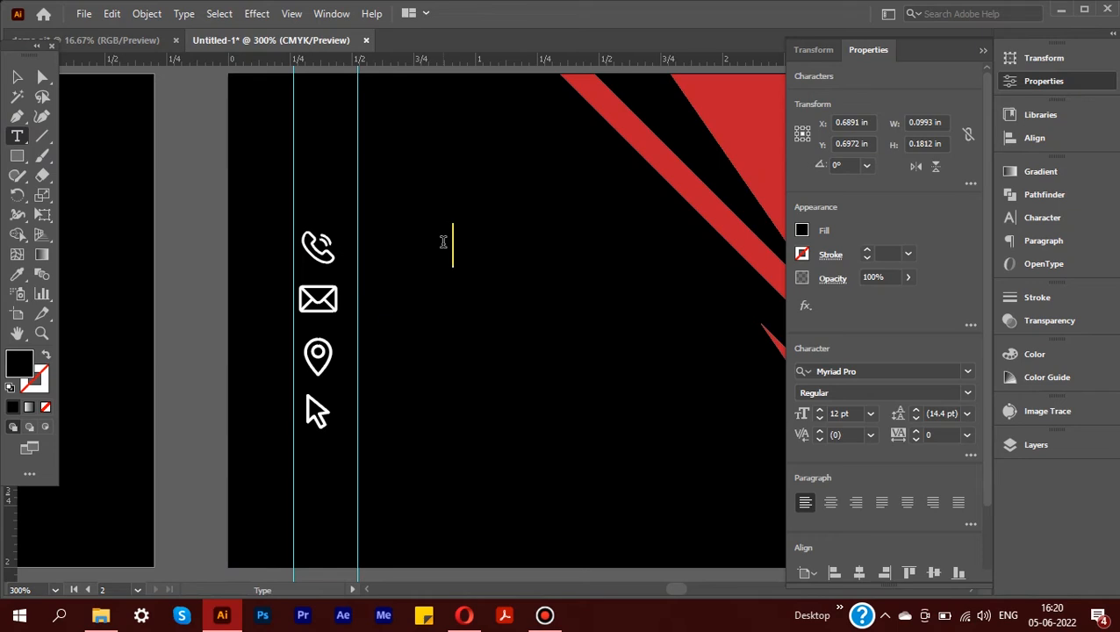
triple_click(443, 242)
scroll(614, 245, up, 1)
click(801, 229)
click(646, 289)
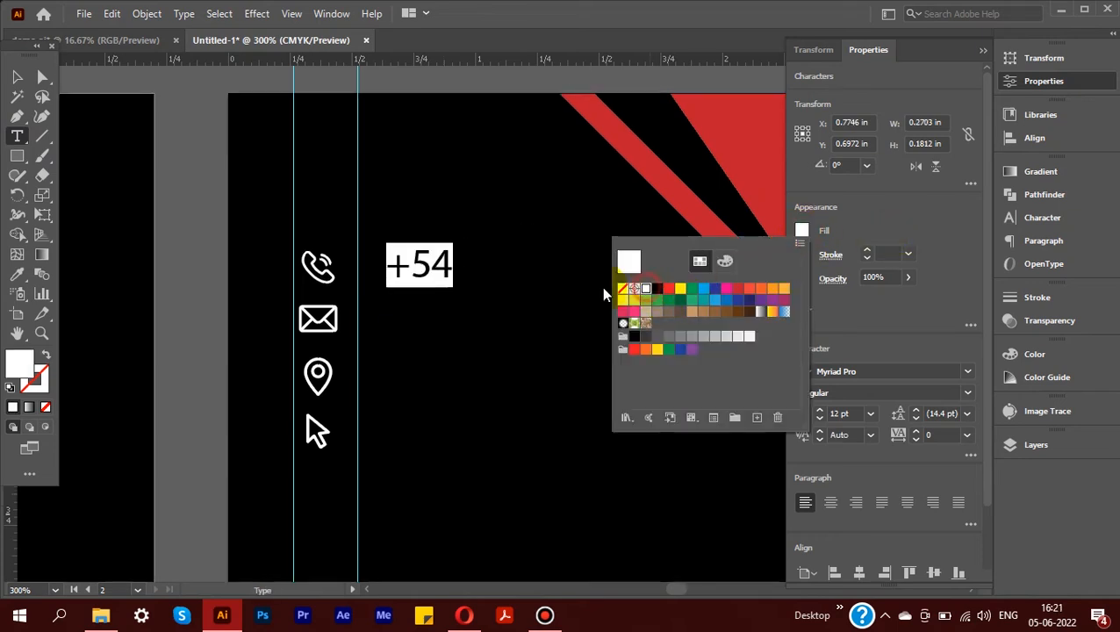
click(436, 266)
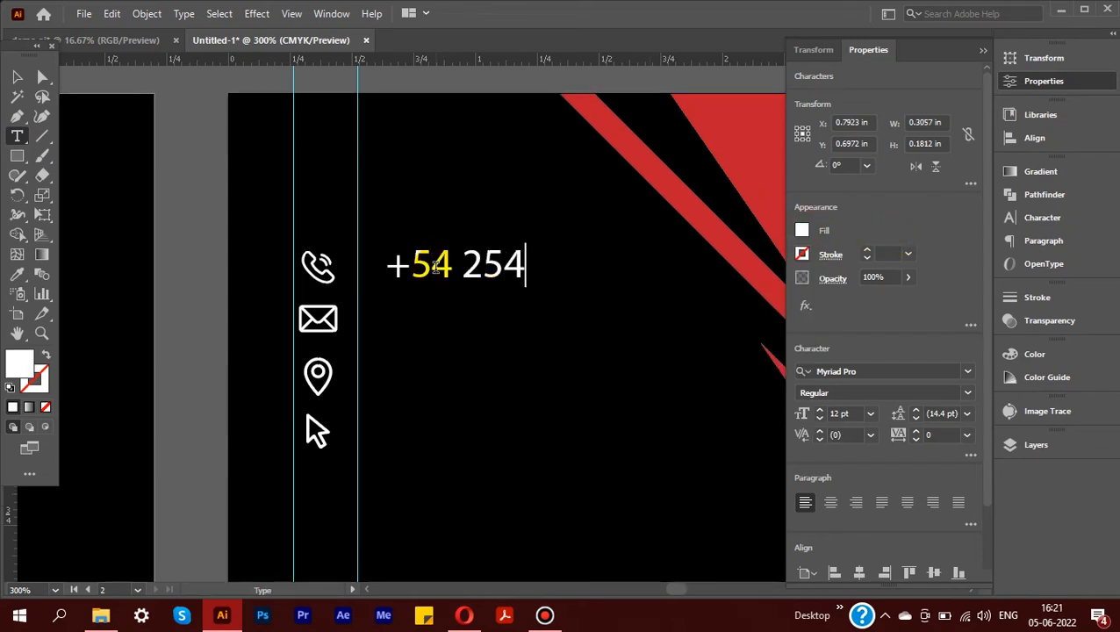
text(1)
- Format the whole phone number text in Poppins Regular at 6 pt
key(ctrl+a)
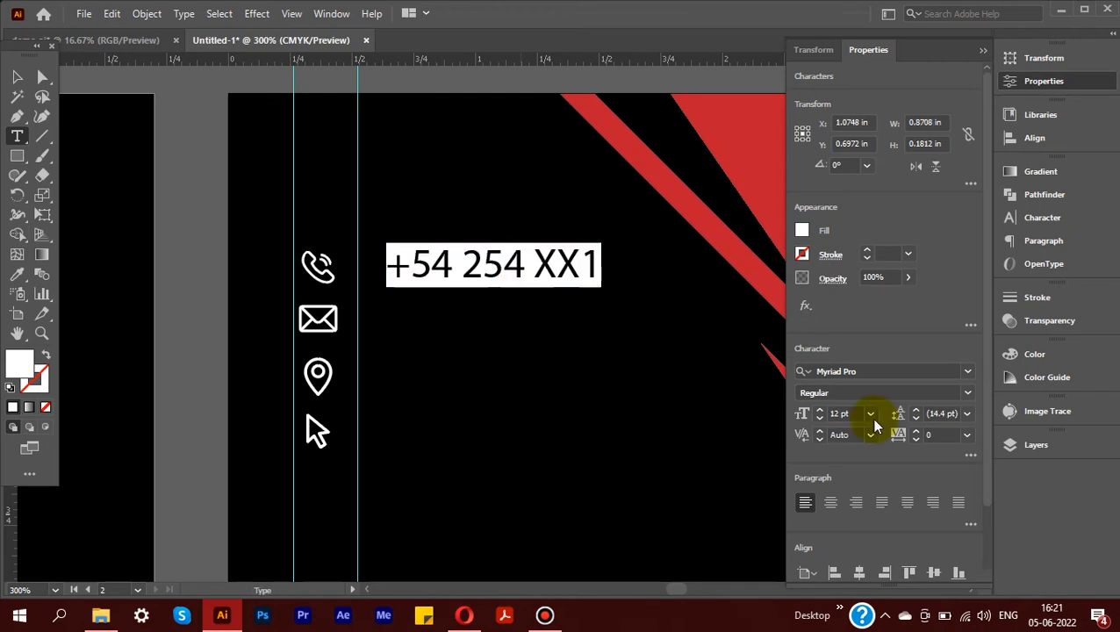
click(939, 370)
text(popp)
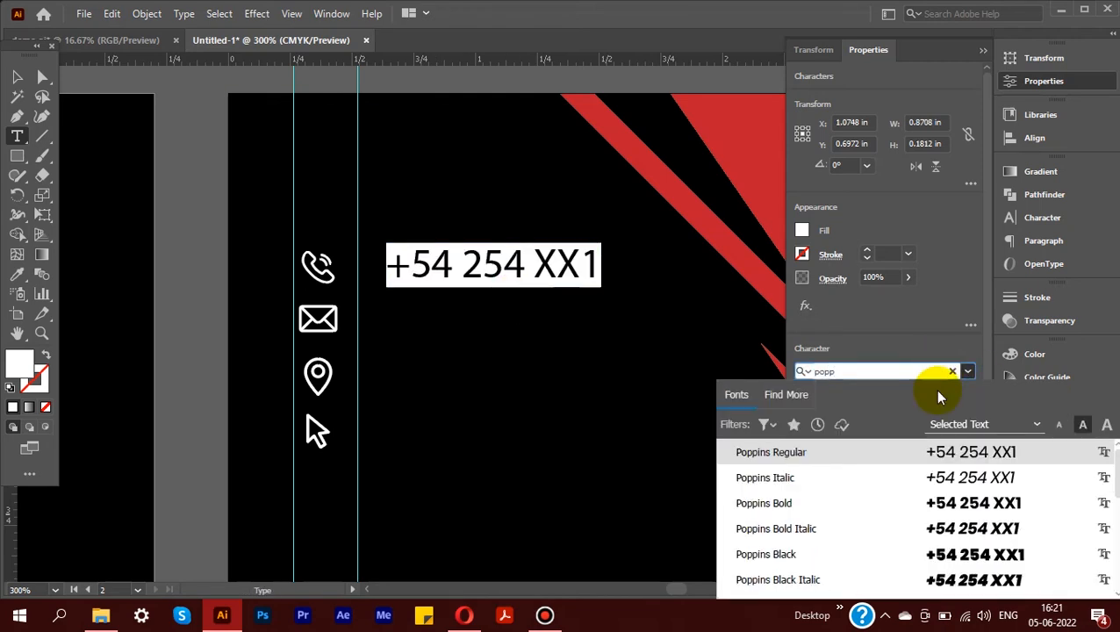
click(842, 454)
click(820, 419)
click(820, 418)
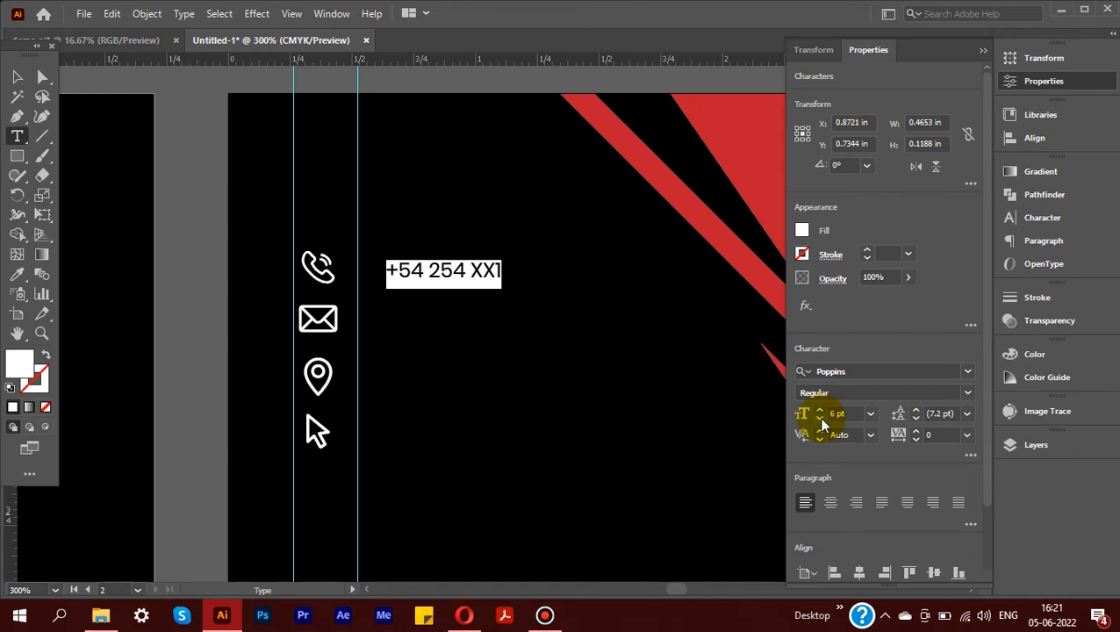
- Move the phone number text so that it starts at the second vertical guide
click(16, 77)
scroll(339, 237, up, 2)
drag(445, 315, 390, 312)
- Select the contact icons and scale them down to suit the height of the phone number text
scroll(391, 313, down, 2)
shift+click(349, 356)
shift+click(343, 402)
shift+click(346, 464)
scroll(343, 474, up, 2)
drag(386, 478, 357, 439)
- Arrange the four contact icons as an evenly spaced column about 0.65 in high against the first guide
click(333, 162)
key(ctrl+z)
click(339, 207)
drag(355, 132, 324, 229)
shift+click(335, 261)
shift+click(330, 342)
shift+click(331, 395)
scroll(323, 230, down, 2)
click(193, 260)
drag(324, 340, 317, 363)
click(318, 367)
click(970, 394)
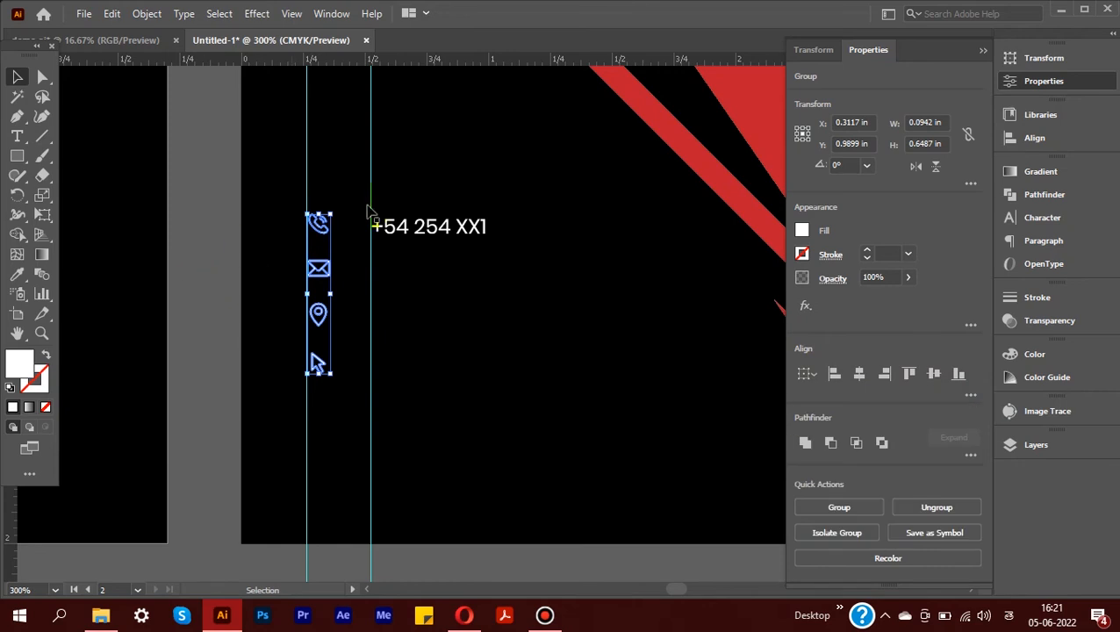
- Move the second guide to about 0.4 in from the artboard's left edge, with the phone number text starting on it
scroll(371, 206, up, 1)
drag(368, 201, 328, 199)
click(368, 232)
scroll(499, 226, up, 1)
- Copy the phone number text beside the envelope icon, switch the keyboard to English and replace the copy with a placeholder e-mail address
drag(366, 276, 364, 320)
triple_click(362, 322)
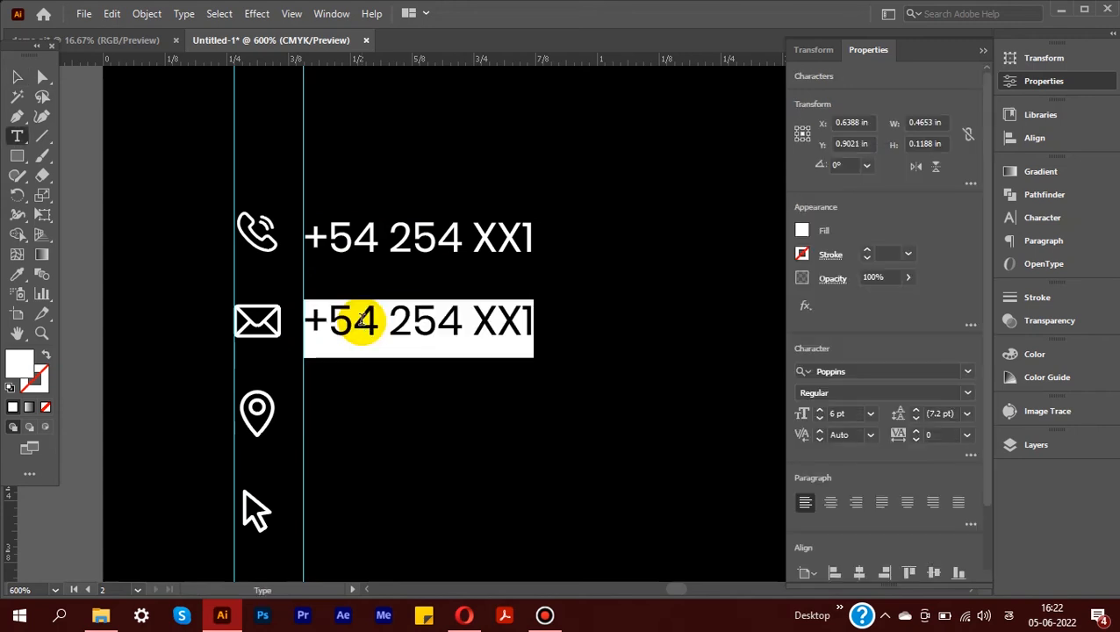
text(తదీాస)
key(ctrl+z)
click(1007, 615)
click(1004, 447)
text(lorem)
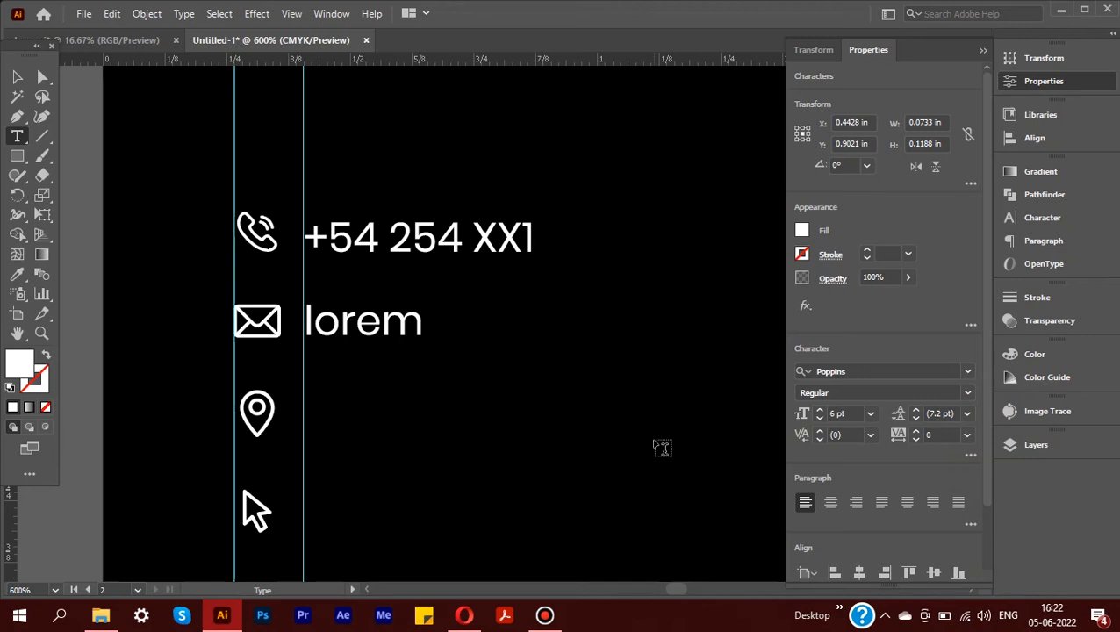
text(@mail.com)
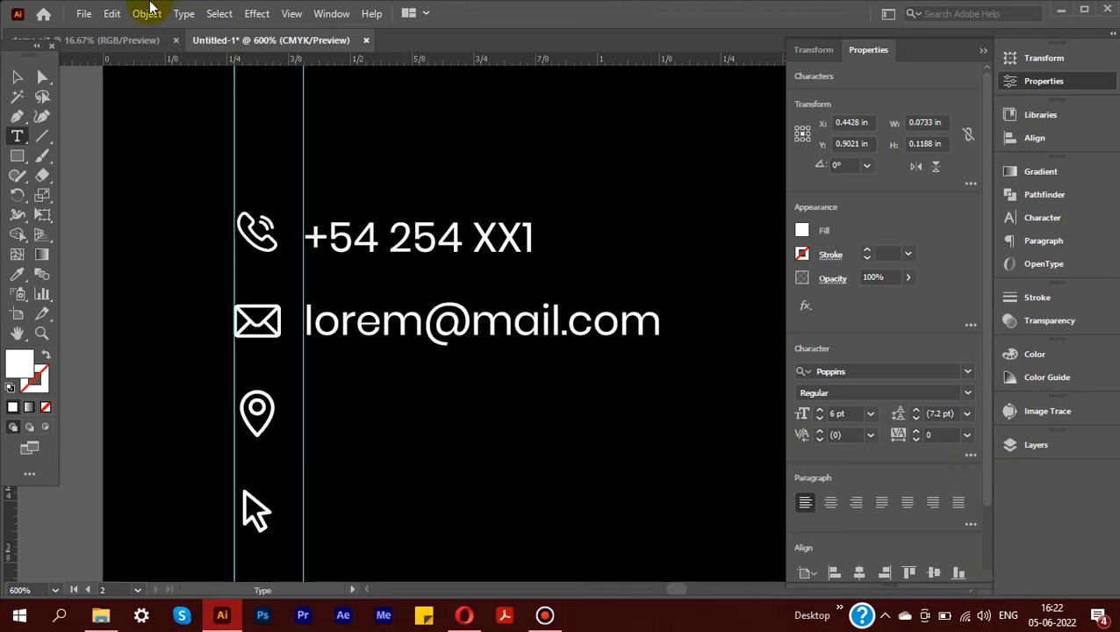
- Copy the e-mail text beside the location pin icon and replace it with a placeholder street address
click(17, 76)
drag(402, 325, 399, 417)
triple_click(397, 415)
drag(665, 416, 432, 415)
text(Street,)
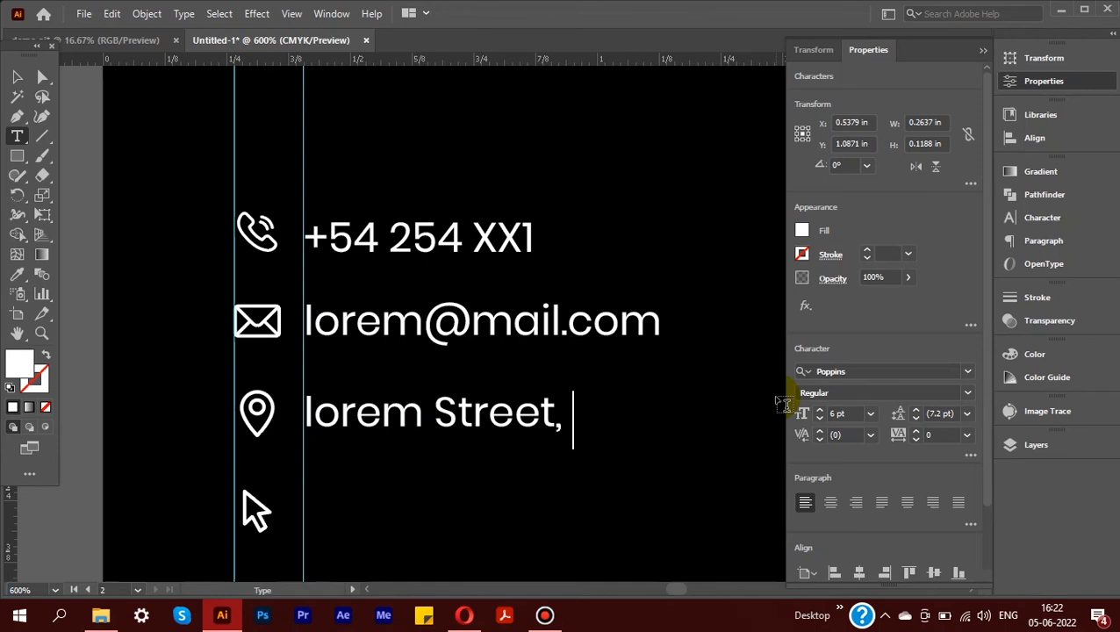
text( 44 epsum)
key(Escape)
key(ctrl+minus)
drag(371, 313, 368, 378)
key(t)
triple_click(367, 371)
text(www.lorem)
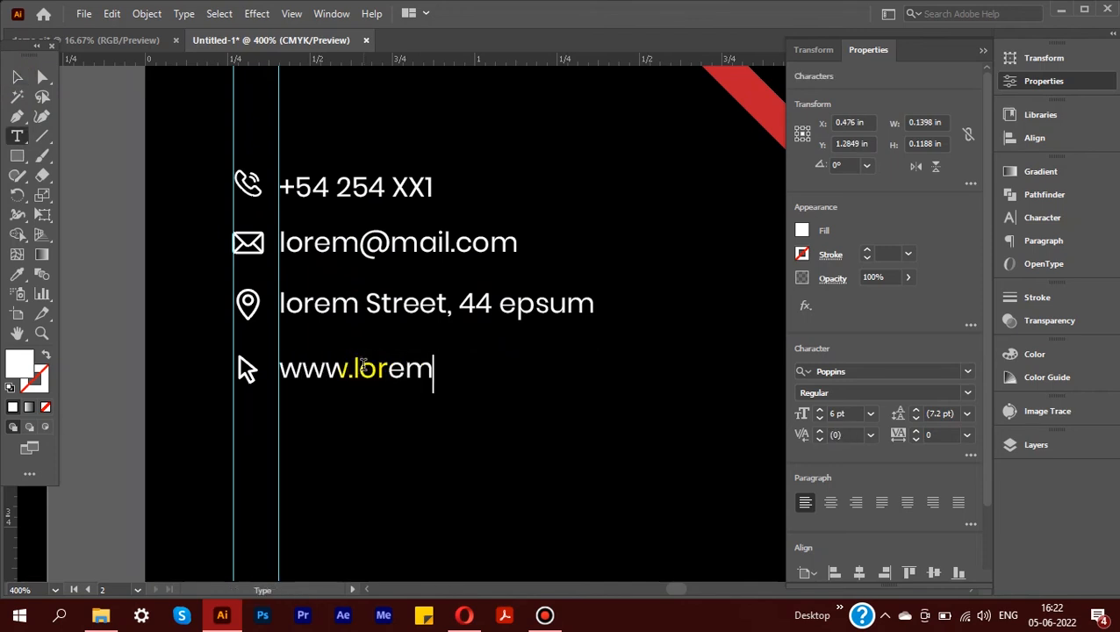
text(.com)
key(Escape)
- Select all the contact icons and text without the background and enlarge them together to a text size of about 7.36 pt
click(121, 195)
scroll(120, 195, down, 3)
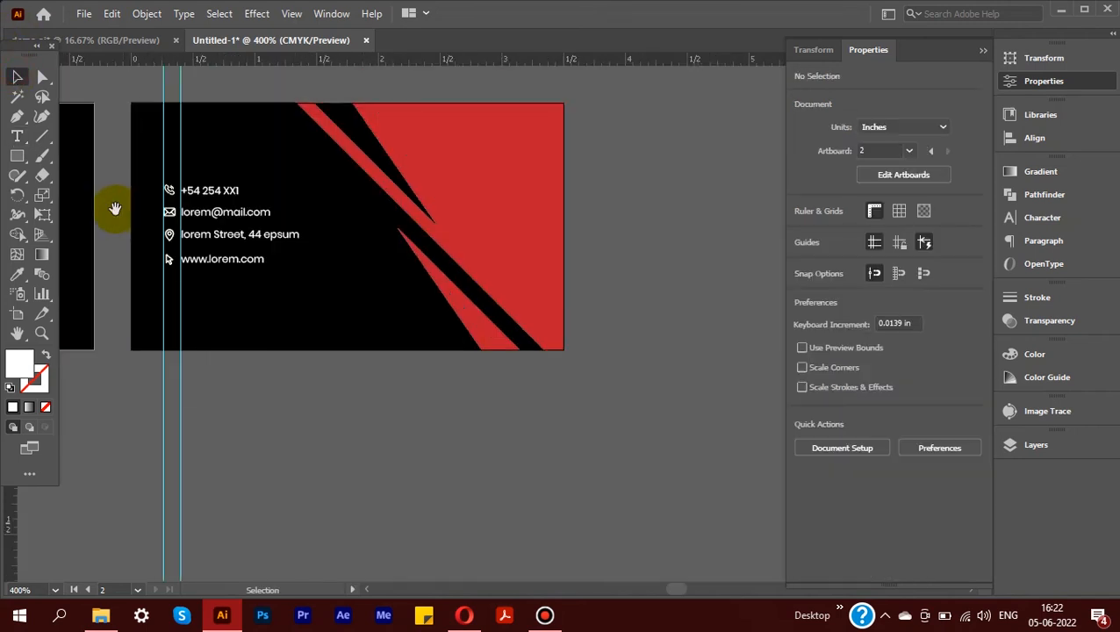
drag(115, 208, 140, 232)
drag(350, 338, 350, 338)
shift+click(316, 215)
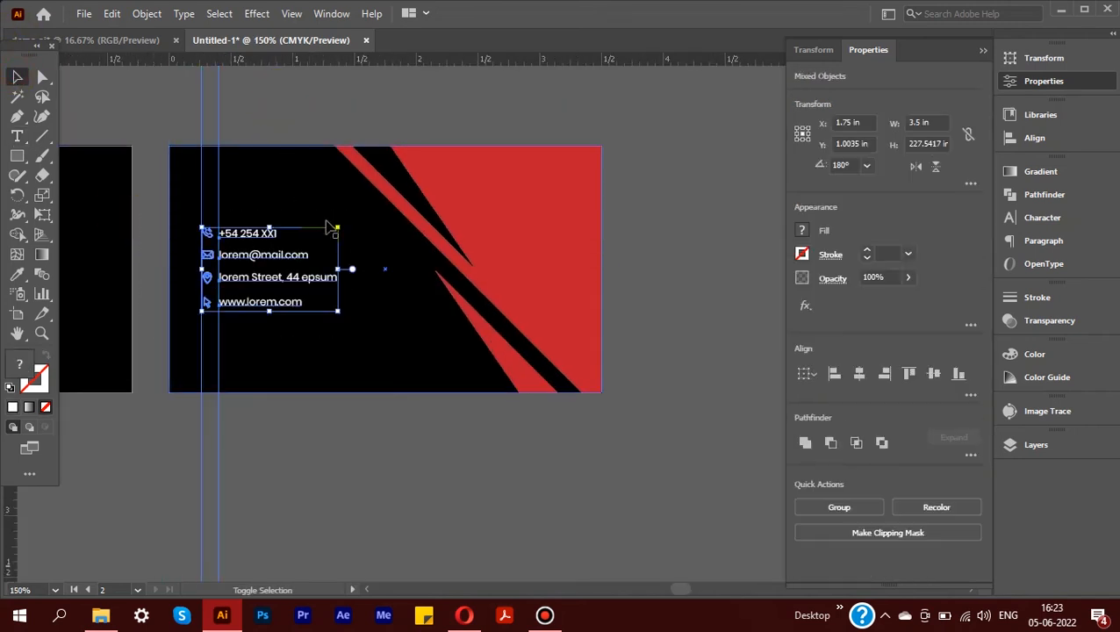
drag(338, 228, 353, 217)
drag(273, 255, 280, 233)
key(ctrl+z)
- Delete both vertical guides from the second artboard
drag(143, 95, 248, 112)
key(Delete)
key(ctrl+plus)
- Copy the phone number text onto the red area of the second artboard and replace it with "YOUR NAME"
drag(229, 237, 575, 184)
triple_click(572, 180)
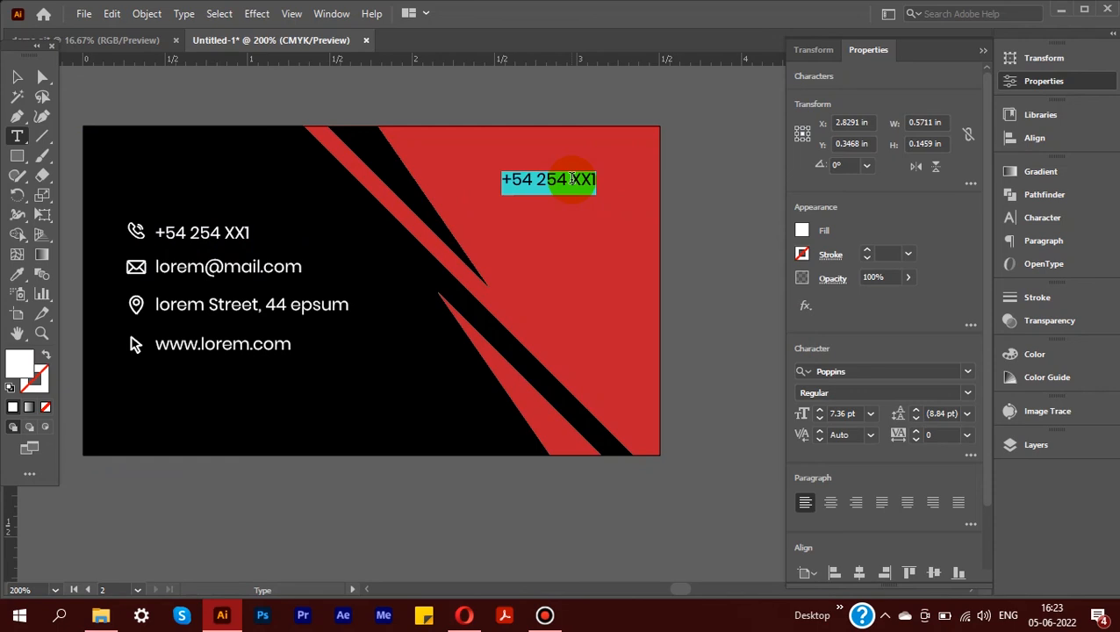
text(D)
key(ctrl+z)
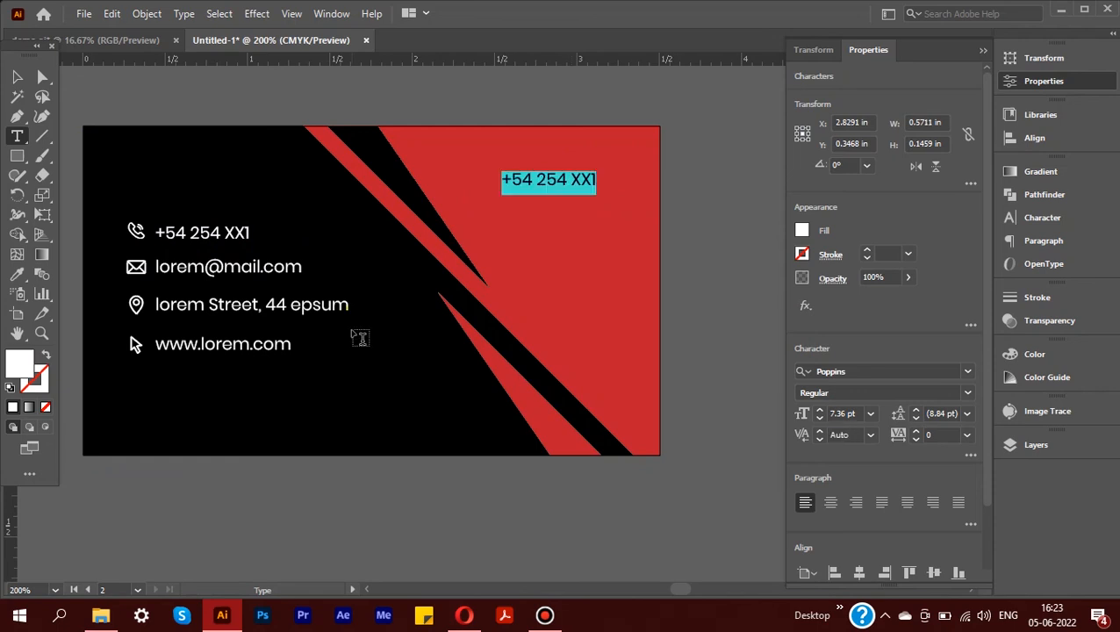
text(YOUR NAME)
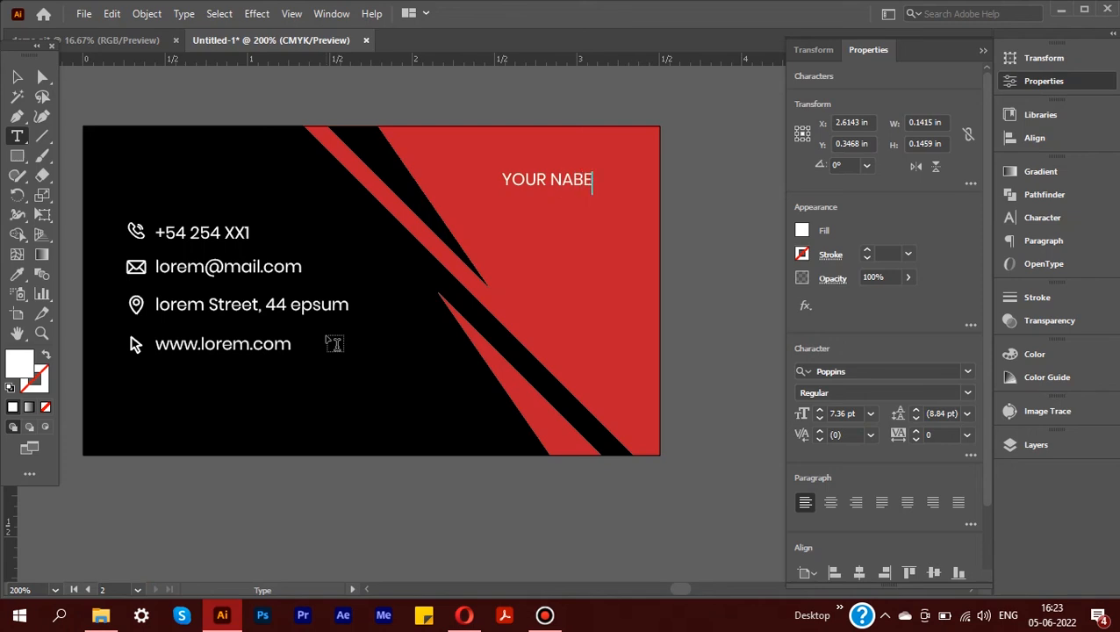
- Enlarge the "YOUR NAME" text to about 11.45 pt
click(18, 77)
scroll(594, 155, up, 2)
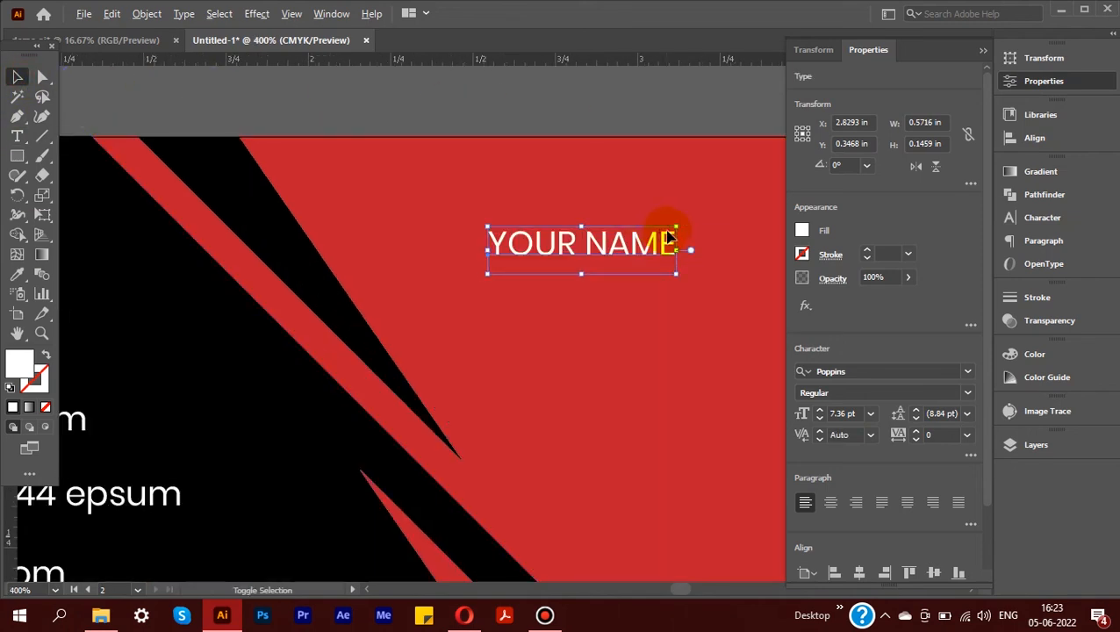
drag(679, 228, 730, 201)
- Duplicate the name text directly below itself and replace the copy with "Graphic designer"
drag(649, 253, 573, 232)
key(t)
triple_click(572, 226)
text(G)
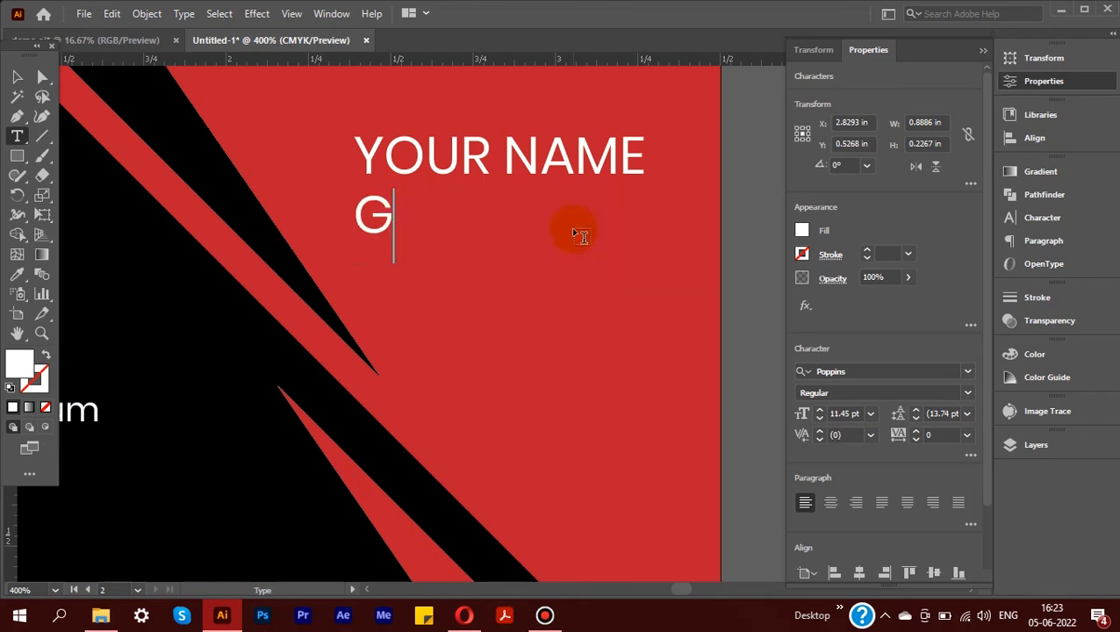
text(raphic designer)
- Set the "Graphic designer" text to 5 pt and widen its letter tracking
key(ctrl+a)
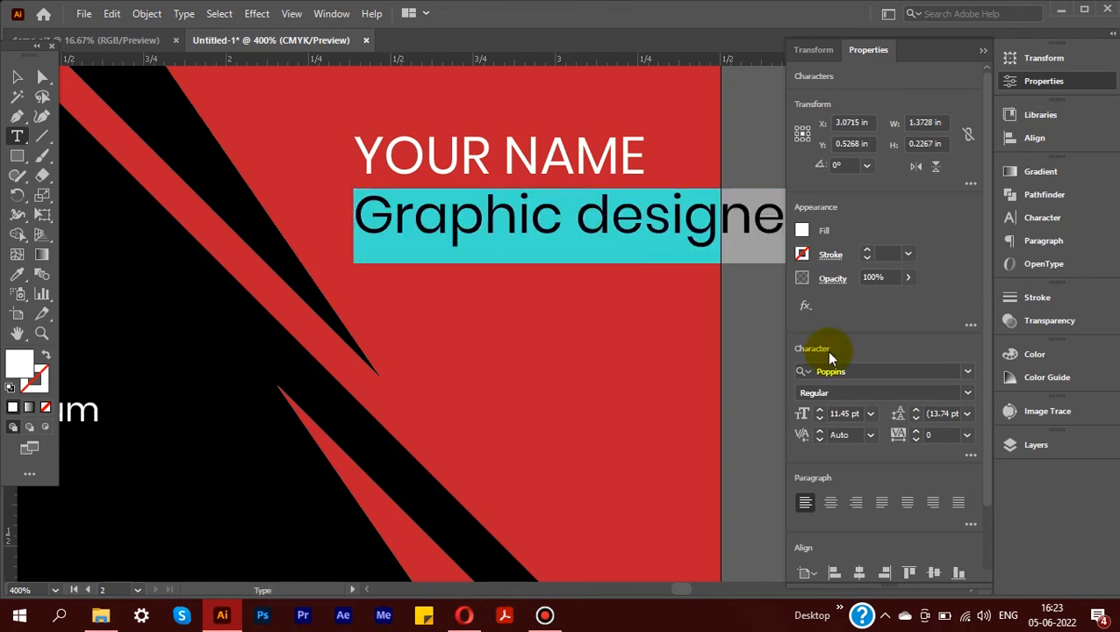
scroll(820, 419, down, 8)
scroll(822, 413, up, 1)
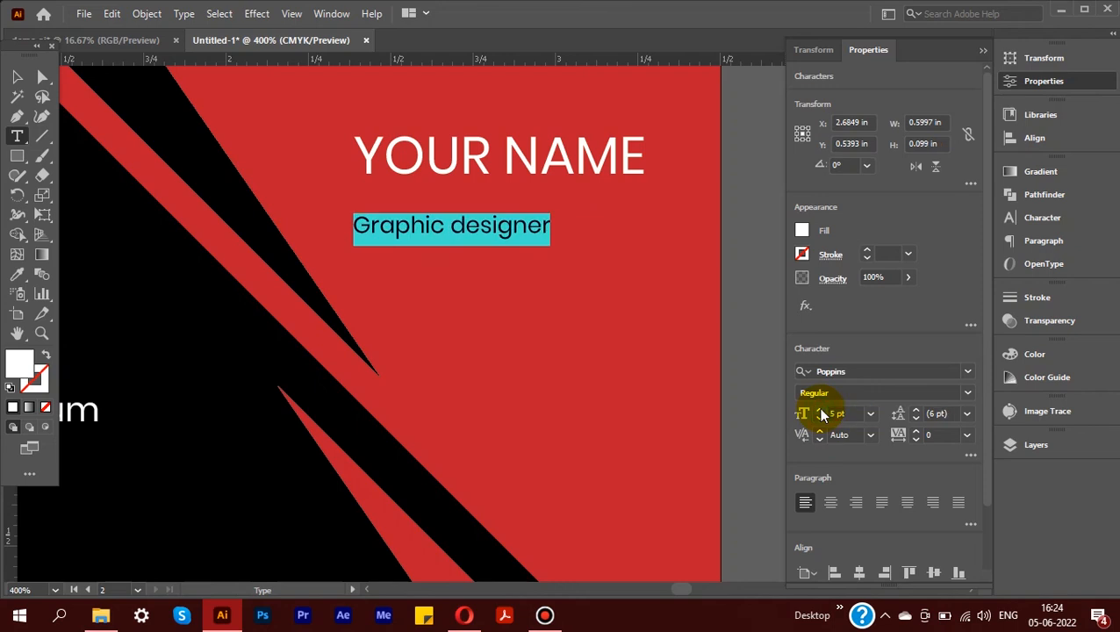
scroll(915, 434, up, 2)
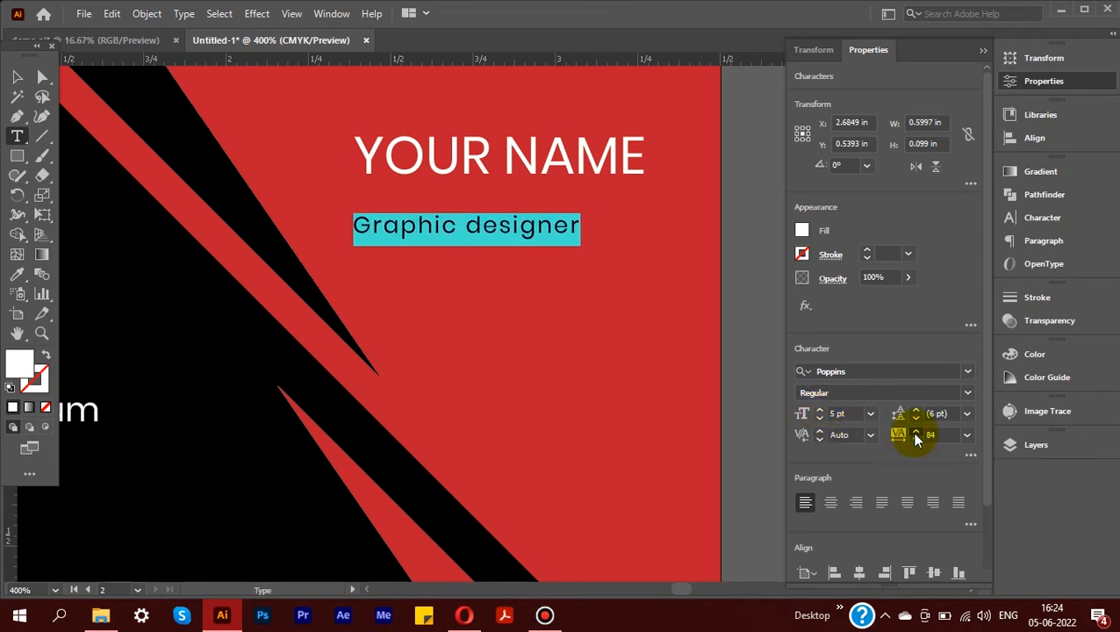
scroll(915, 434, up, 10)
scroll(913, 436, up, 20)
scroll(913, 435, up, 20)
scroll(913, 434, up, 2)
- Move the job title closer under the name and shift both lines together slightly down on the red area
click(16, 76)
drag(520, 228, 512, 212)
shift+click(517, 154)
scroll(518, 154, down, 2)
drag(529, 175, 529, 186)
click(680, 177)
scroll(457, 132, down, 4)
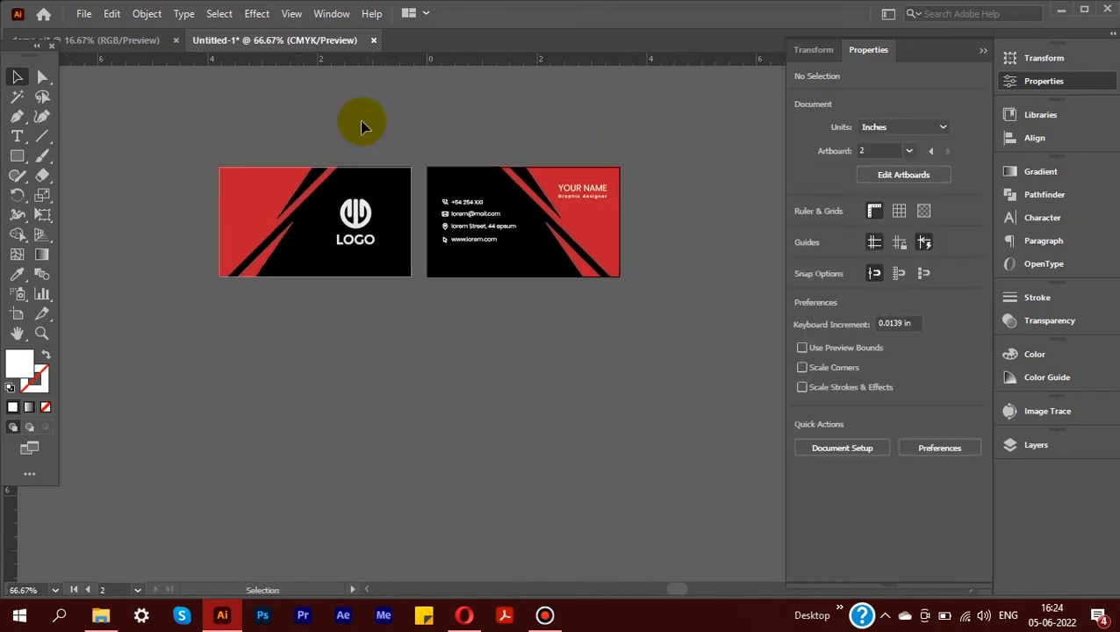